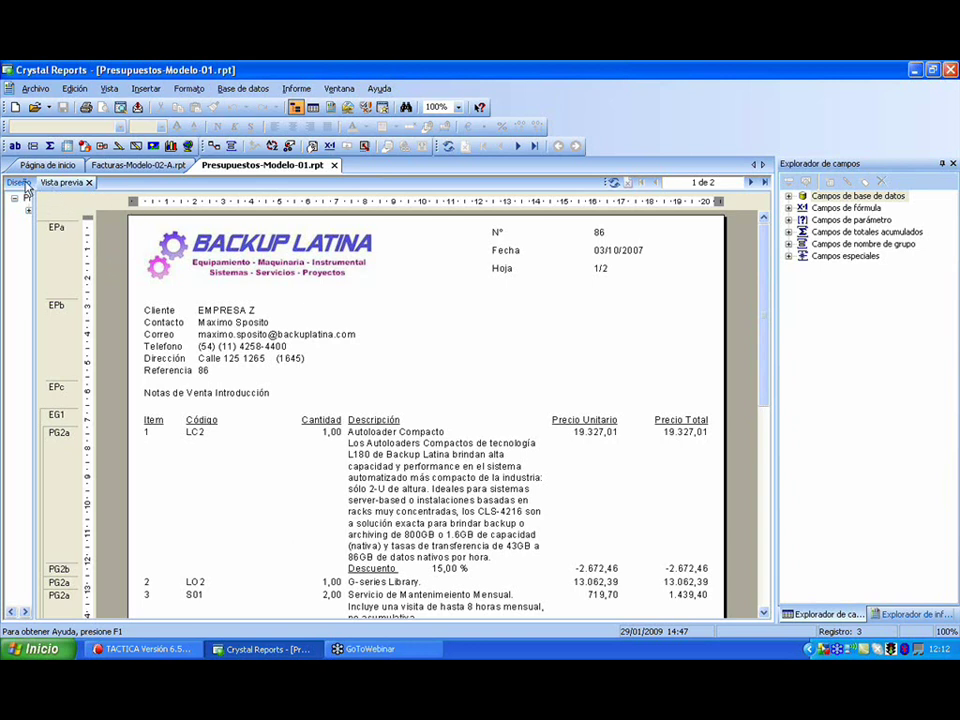
- Switch Presupuestos-Modelo-01 from Vista previa to the Diseño layout with its header, fields and footers
{"action": "left_click", "coordinate": [20, 183]}
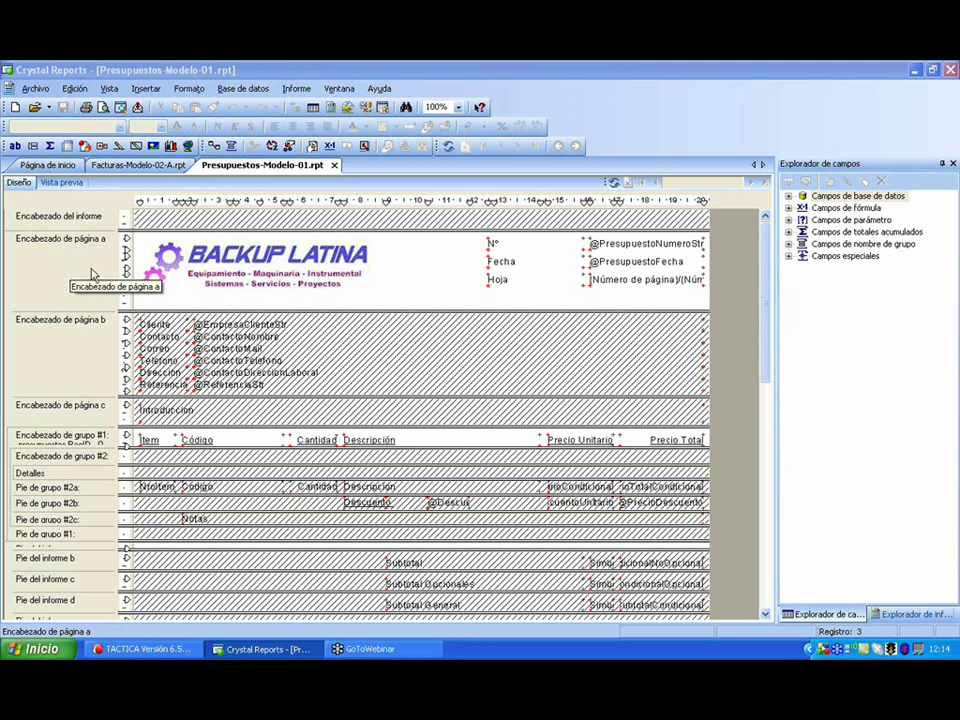
{"action": "left_click", "coordinate": [237, 257]}
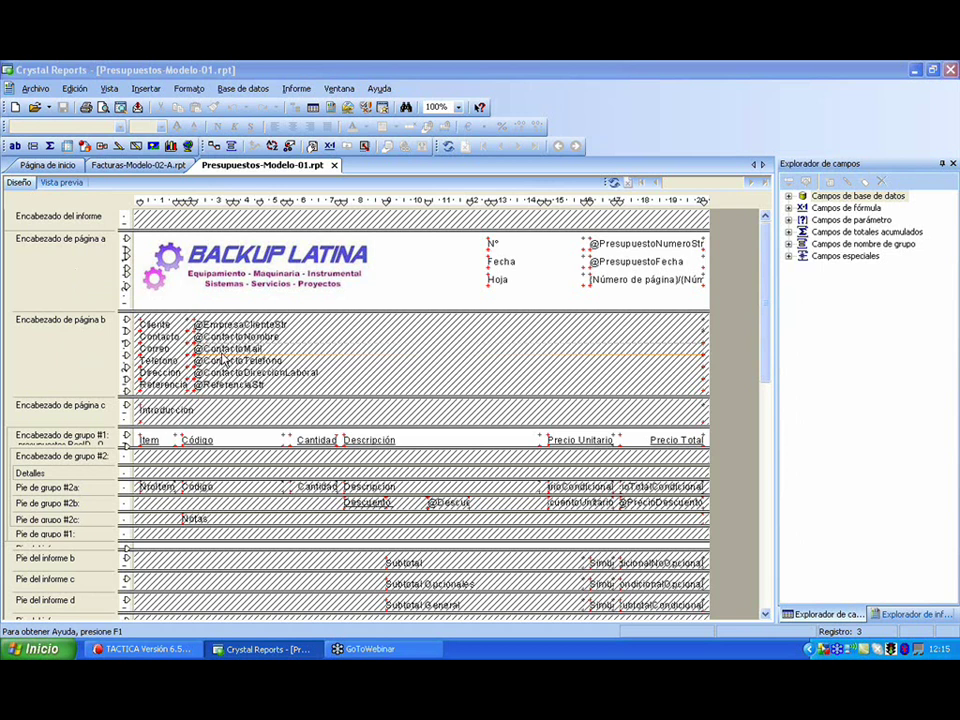
{"action": "right_click", "coordinate": [78, 346]}
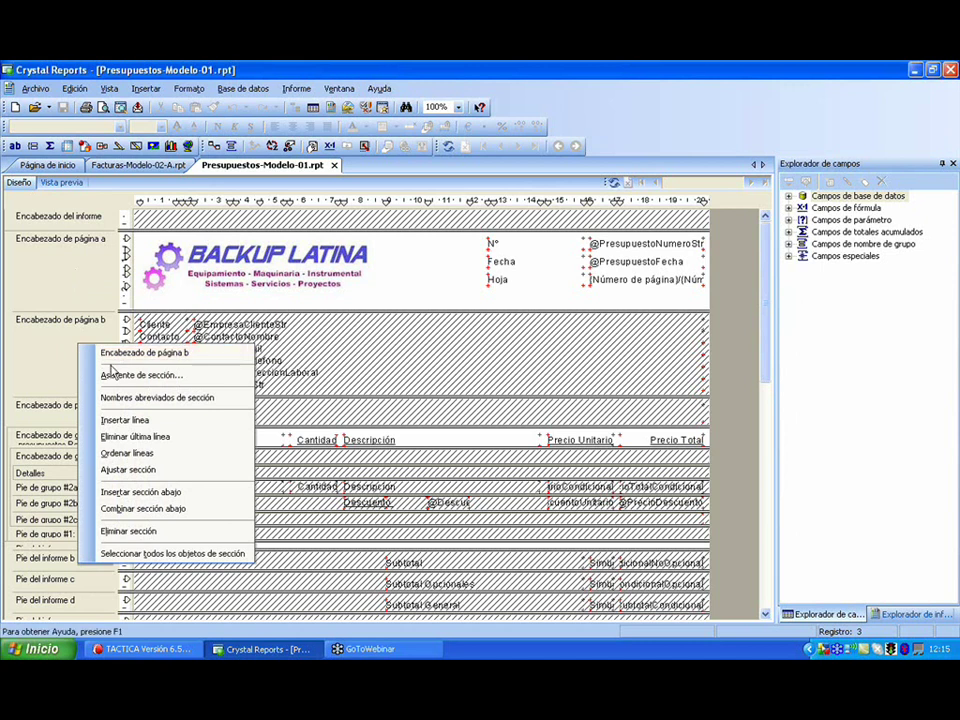
{"action": "left_click", "coordinate": [121, 377]}
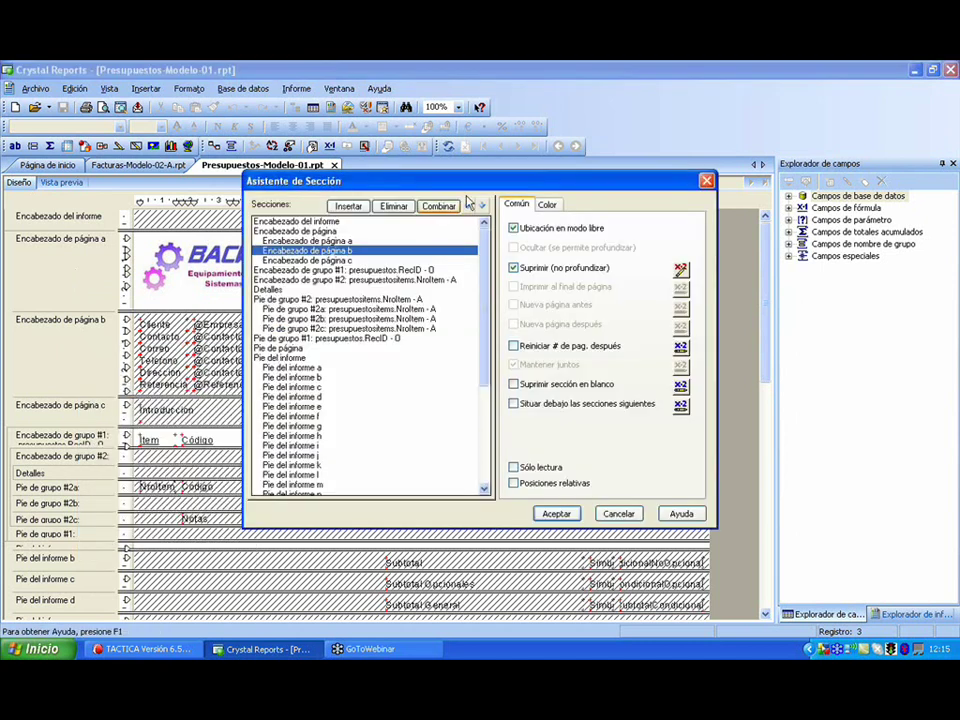
{"action": "left_click_drag", "start_coordinate": [496, 183], "coordinate": [380, 183]}
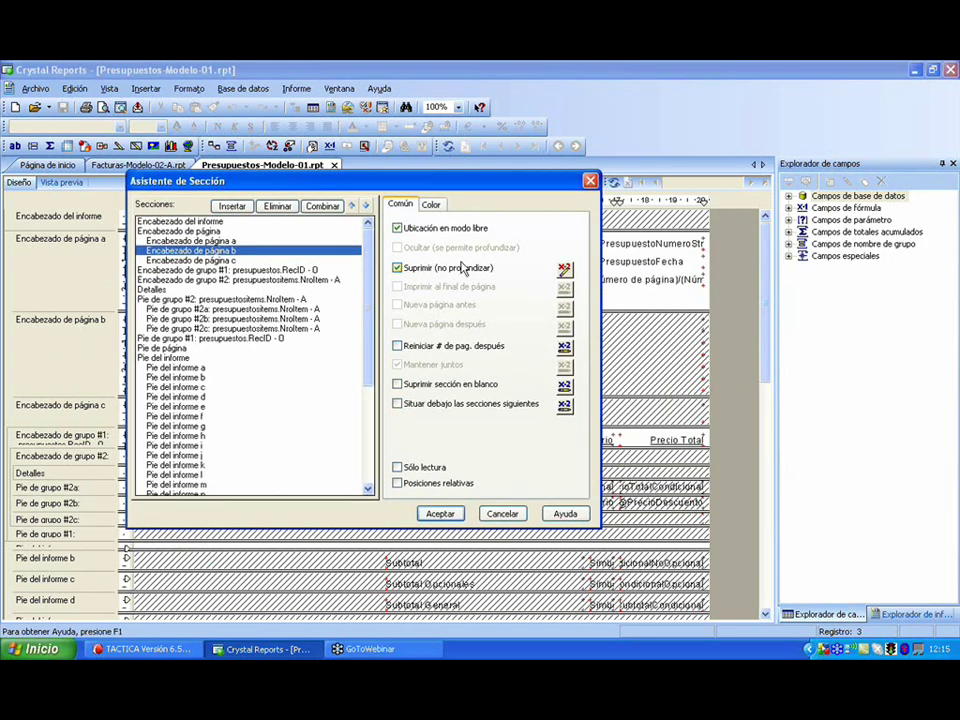
{"action": "left_click", "coordinate": [564, 268]}
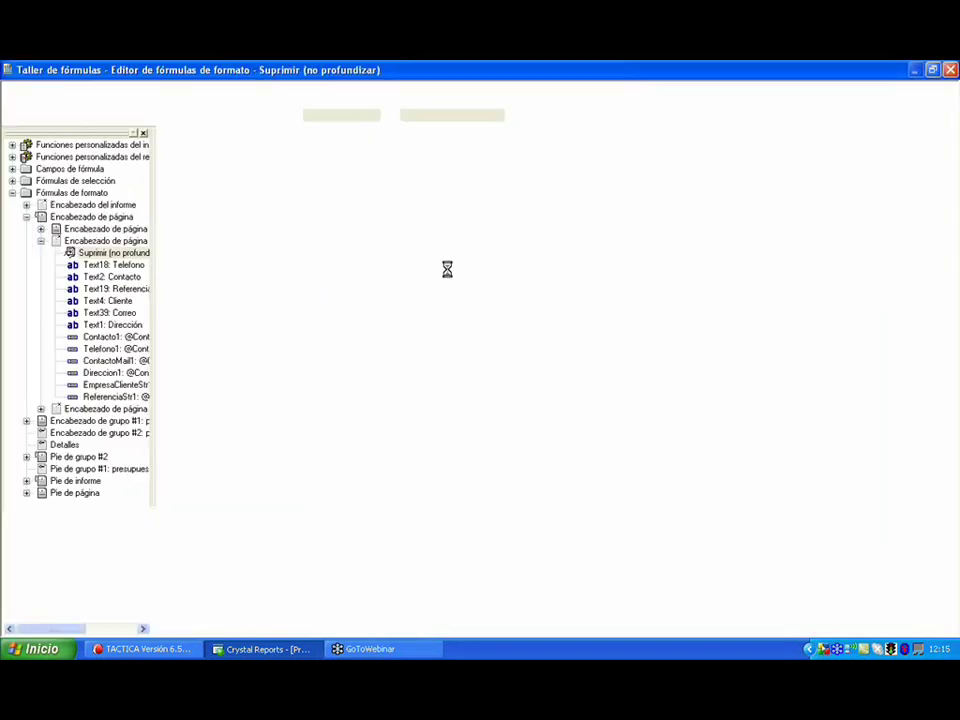
{"action": "left_click_drag", "start_coordinate": [266, 261], "coordinate": [172, 261]}
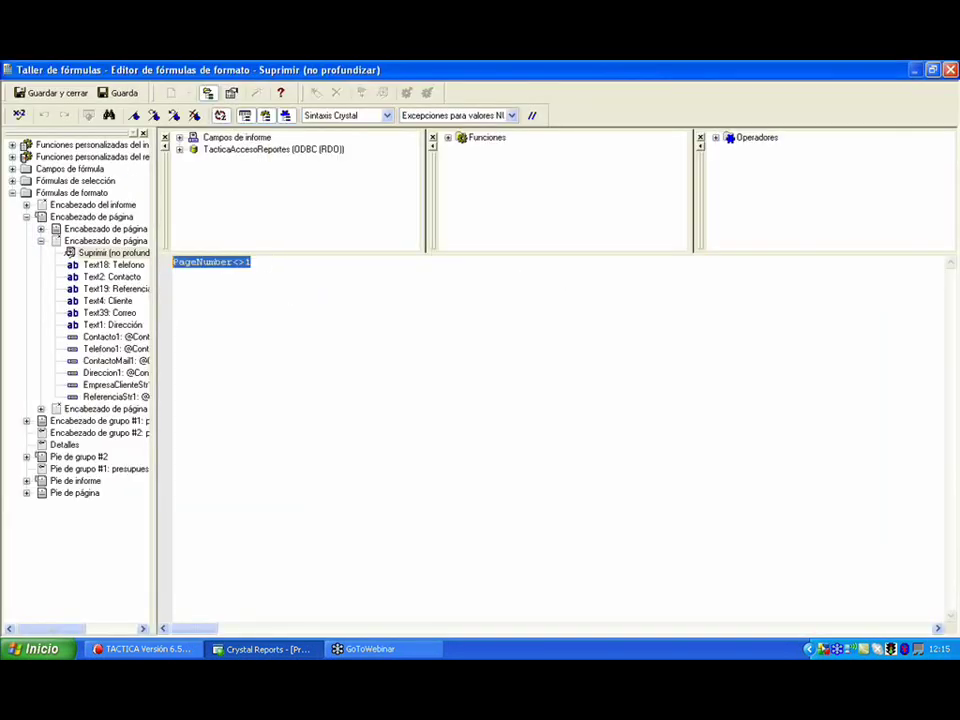
{"action": "left_click", "coordinate": [950, 70]}
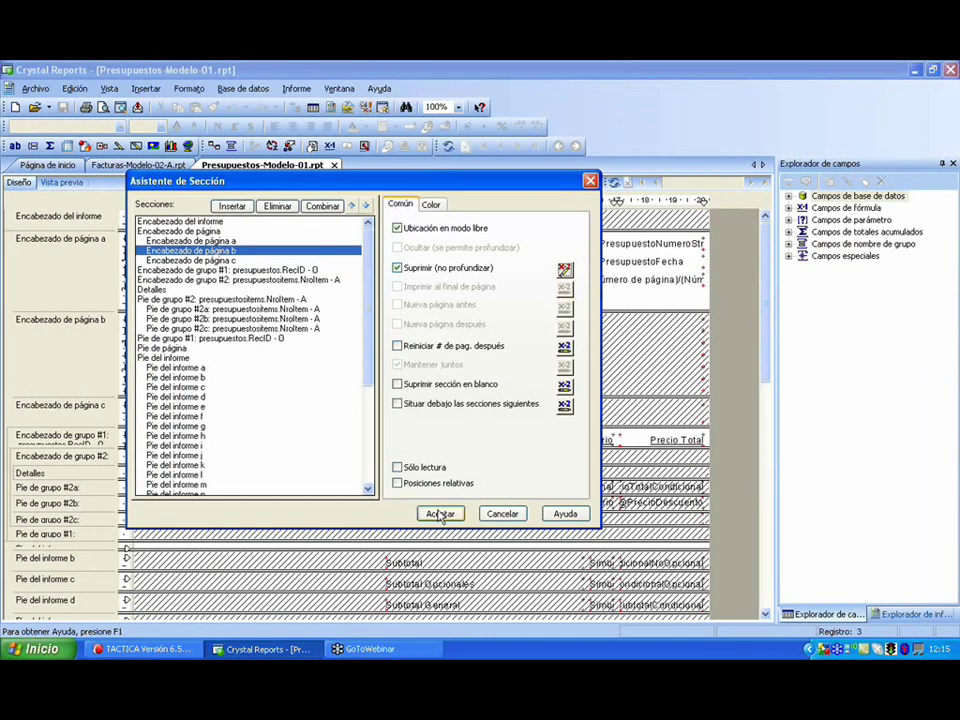
{"action": "left_click", "coordinate": [439, 514]}
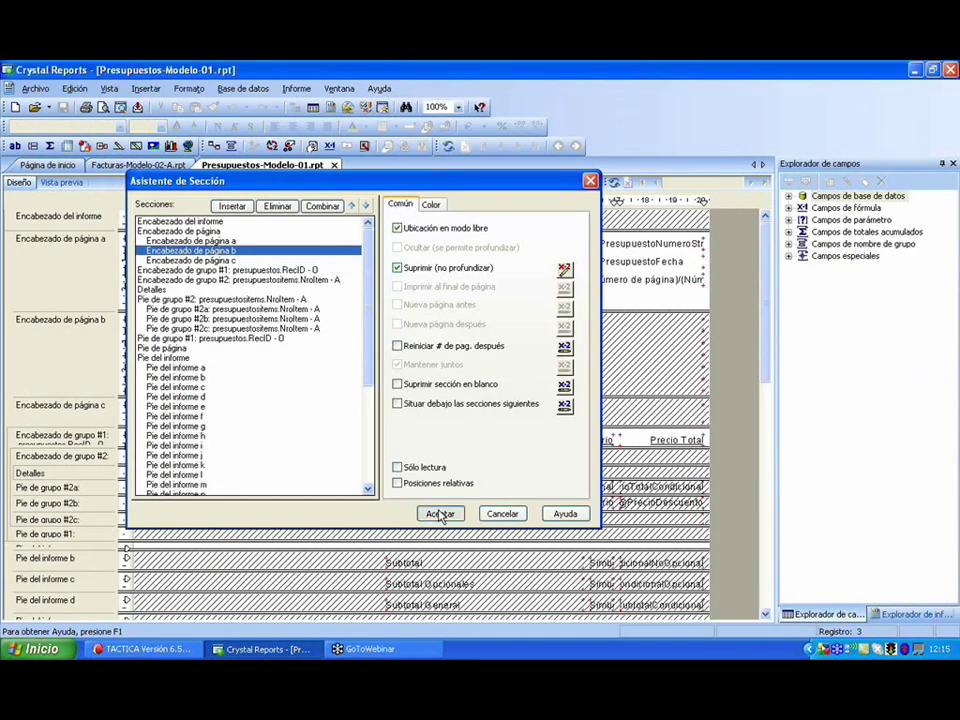
{"action": "scroll", "coordinate": [212, 380], "scroll_direction": "down", "scroll_amount": 4}
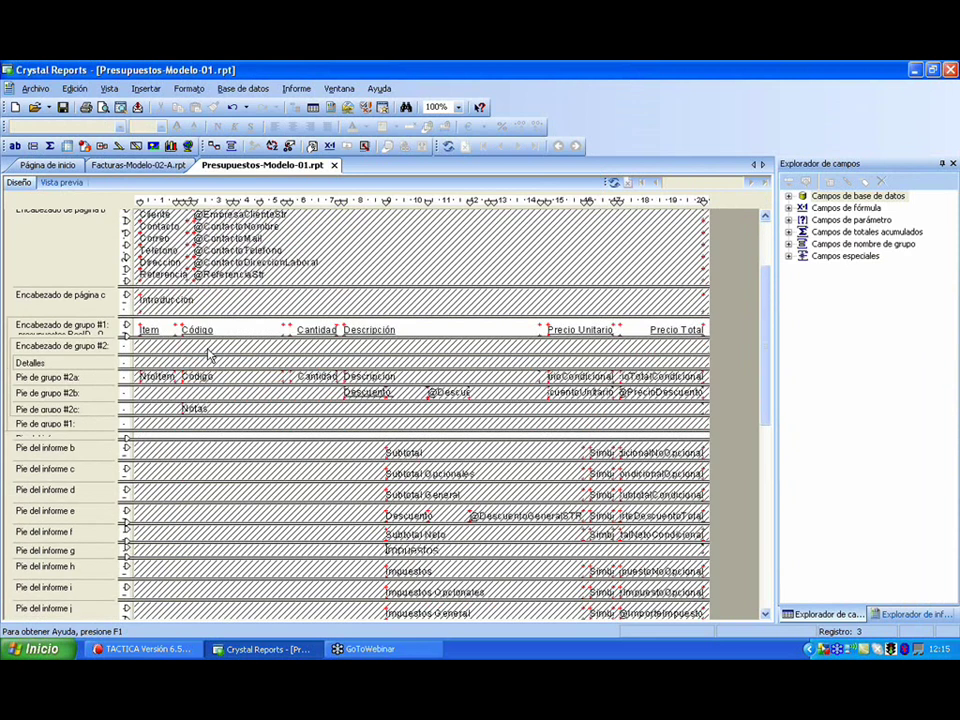
{"action": "left_click", "coordinate": [200, 330]}
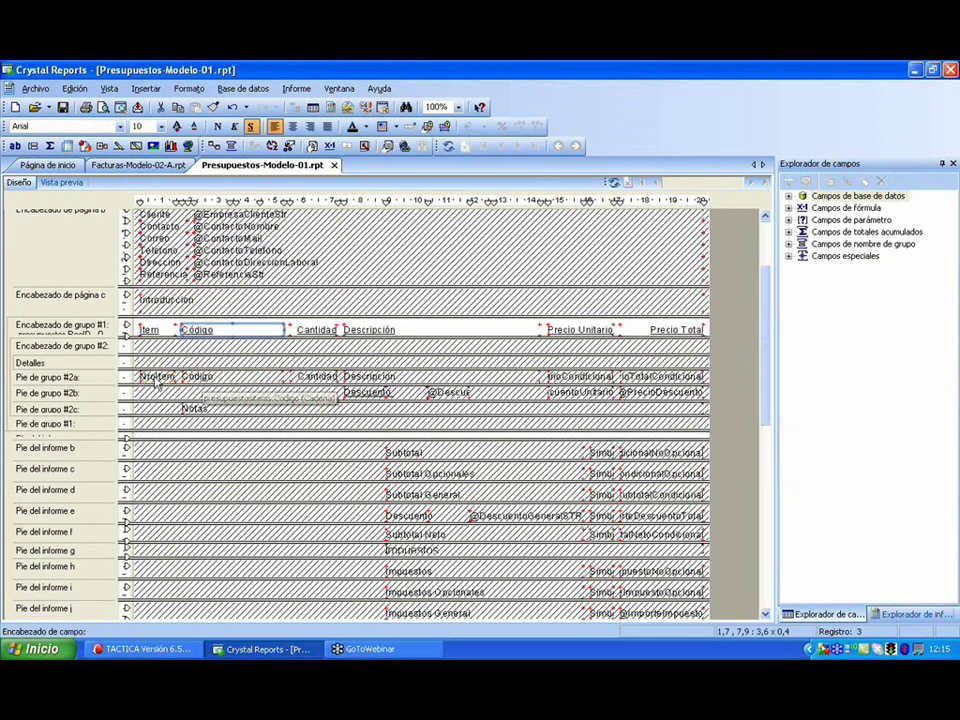
{"action": "left_click", "coordinate": [205, 376]}
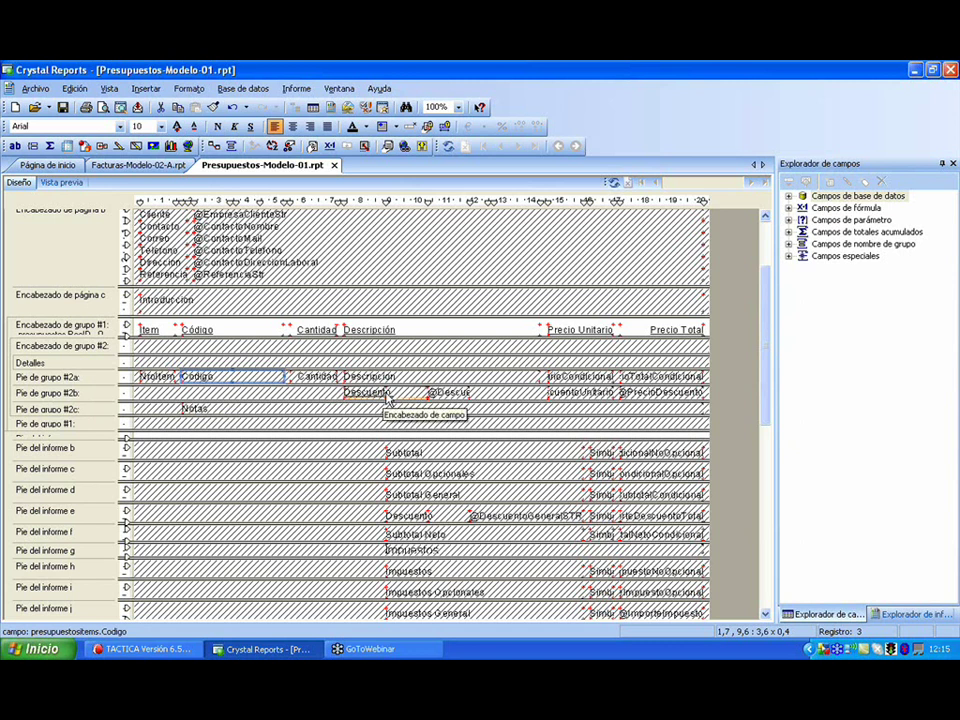
{"action": "left_click", "coordinate": [205, 409]}
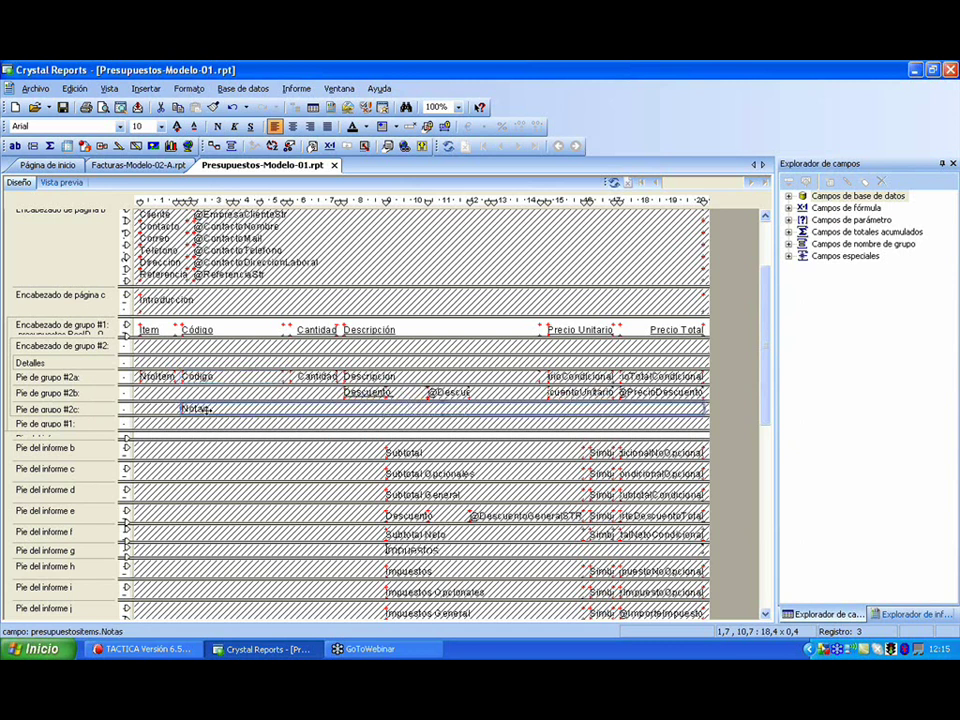
{"action": "scroll", "coordinate": [205, 410], "scroll_direction": "down", "scroll_amount": 3}
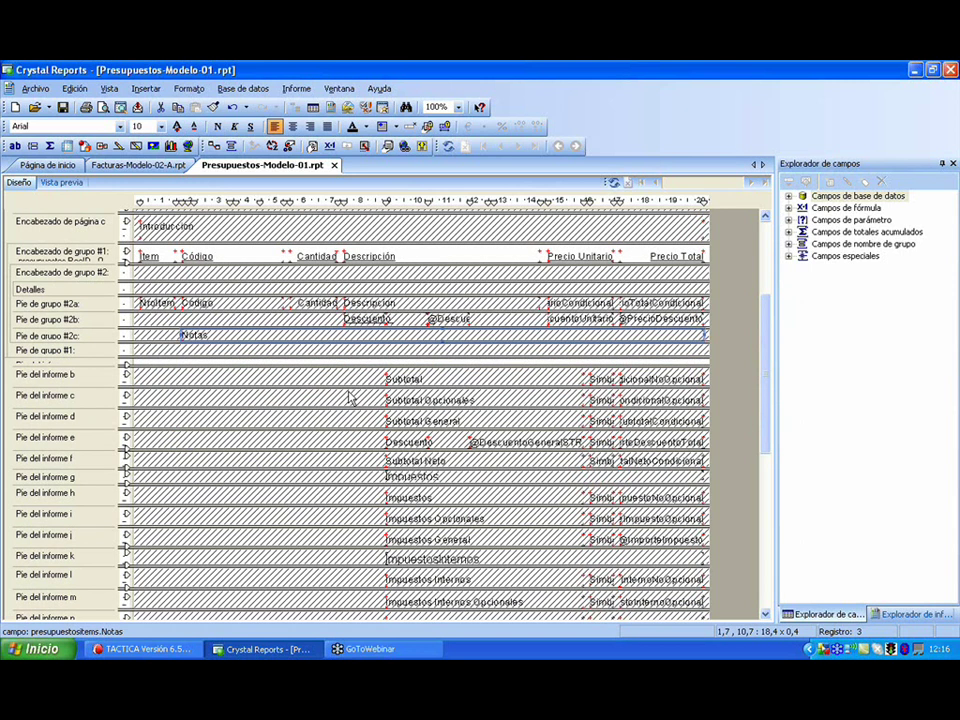
{"action": "scroll", "coordinate": [350, 398], "scroll_direction": "down", "scroll_amount": 13}
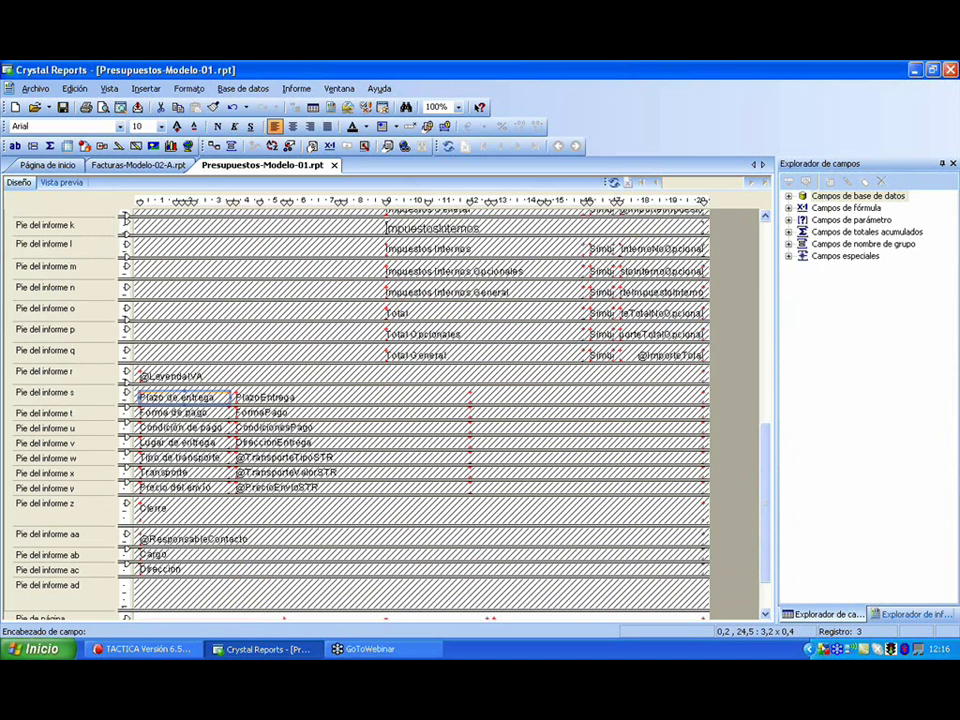
{"action": "scroll", "coordinate": [478, 400], "scroll_direction": "down", "scroll_amount": 3}
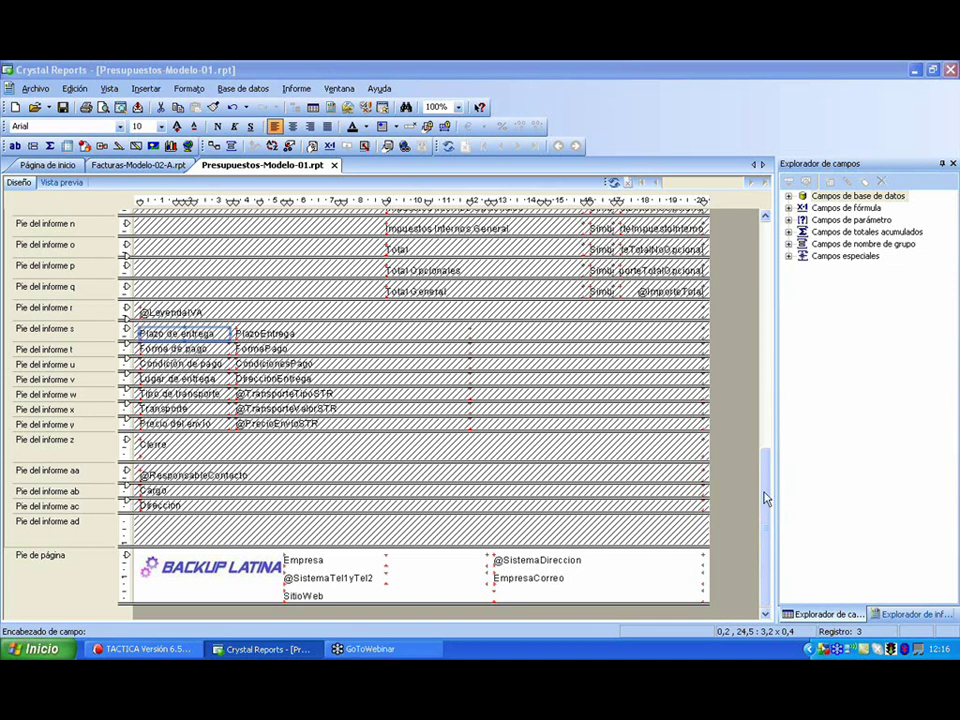
{"action": "left_click_drag", "start_coordinate": [757, 495], "coordinate": [757, 250]}
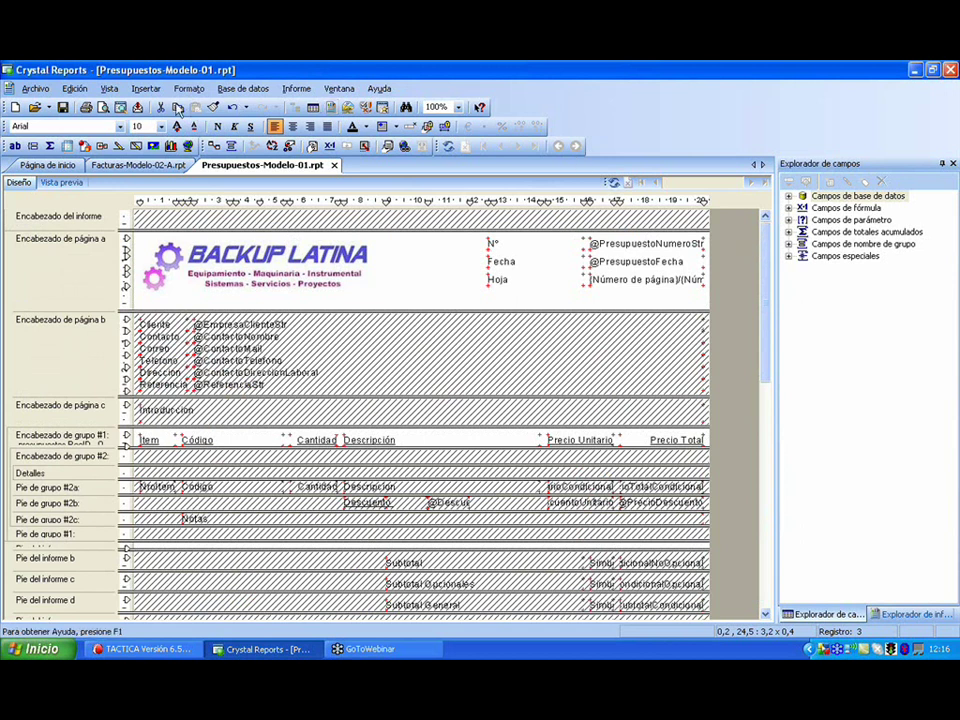
- Open the Asistente de base de datos from Campos de base de datos
{"action": "left_click", "coordinate": [836, 199]}
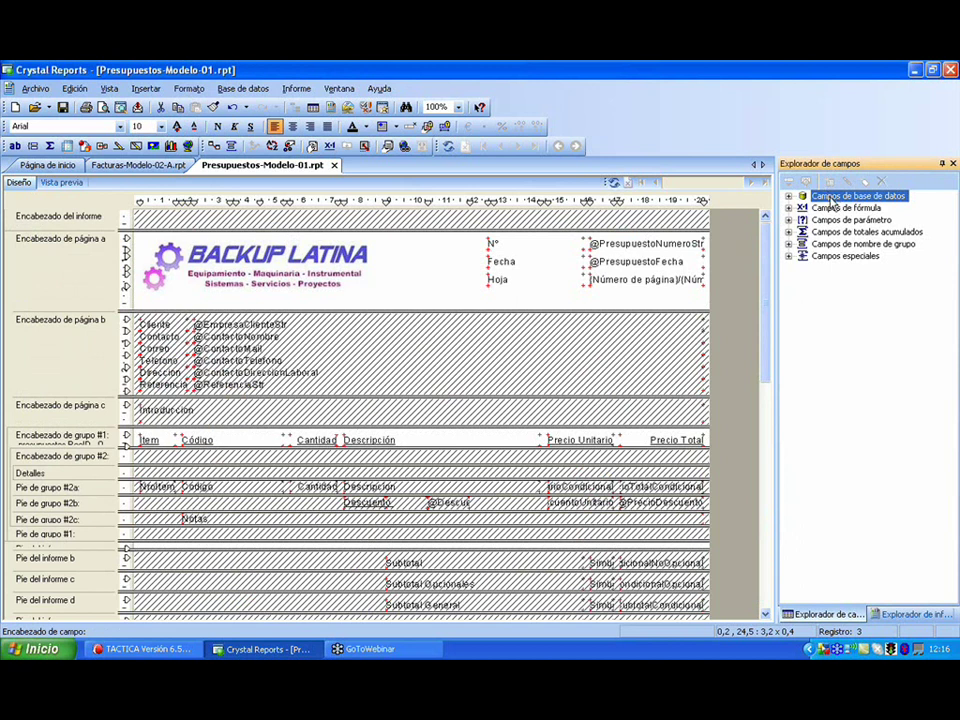
{"action": "right_click", "coordinate": [831, 204]}
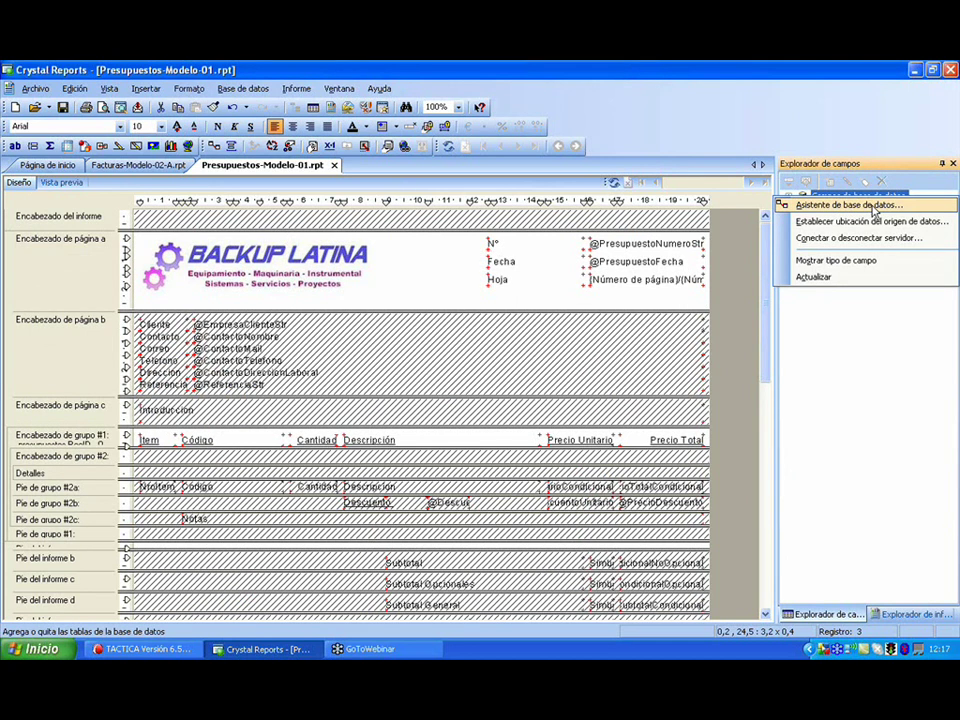
{"action": "left_click", "coordinate": [874, 207]}
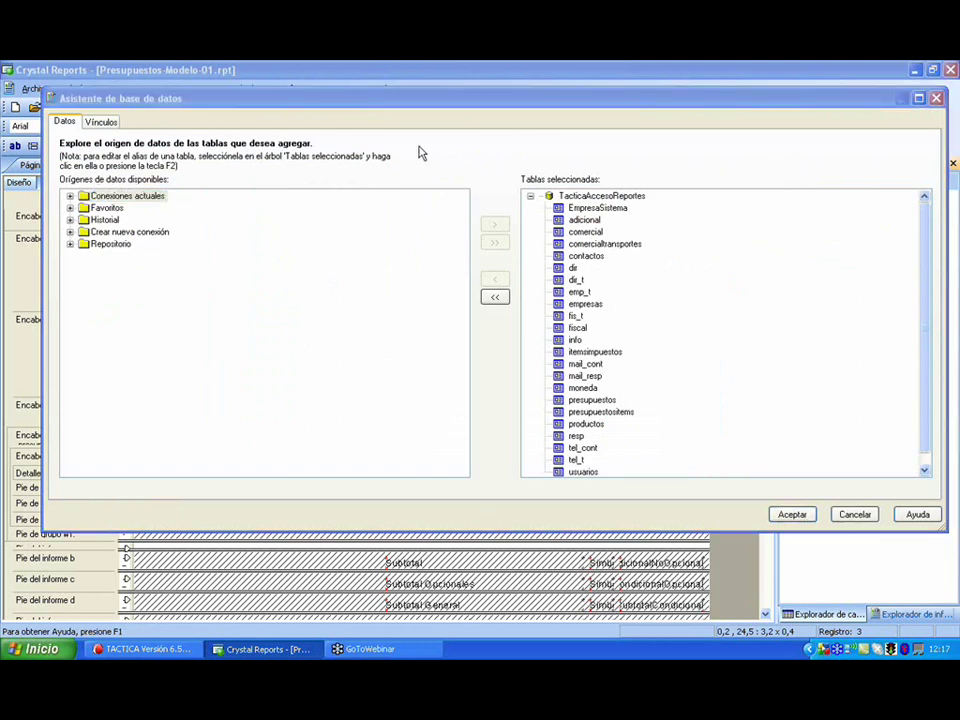
- Review the selected TacticaAccesoReportes tables and expand Crear nueva conexión
{"action": "left_click", "coordinate": [440, 100]}
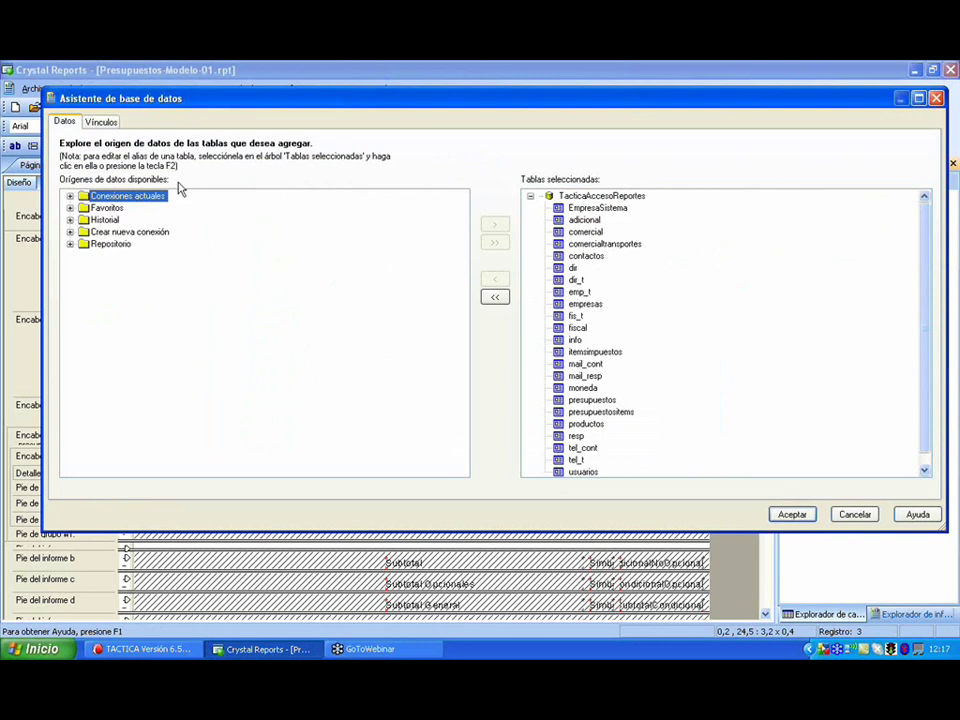
{"action": "left_click", "coordinate": [594, 198]}
{"action": "left_click_drag", "start_coordinate": [926, 243], "coordinate": [922, 215]}
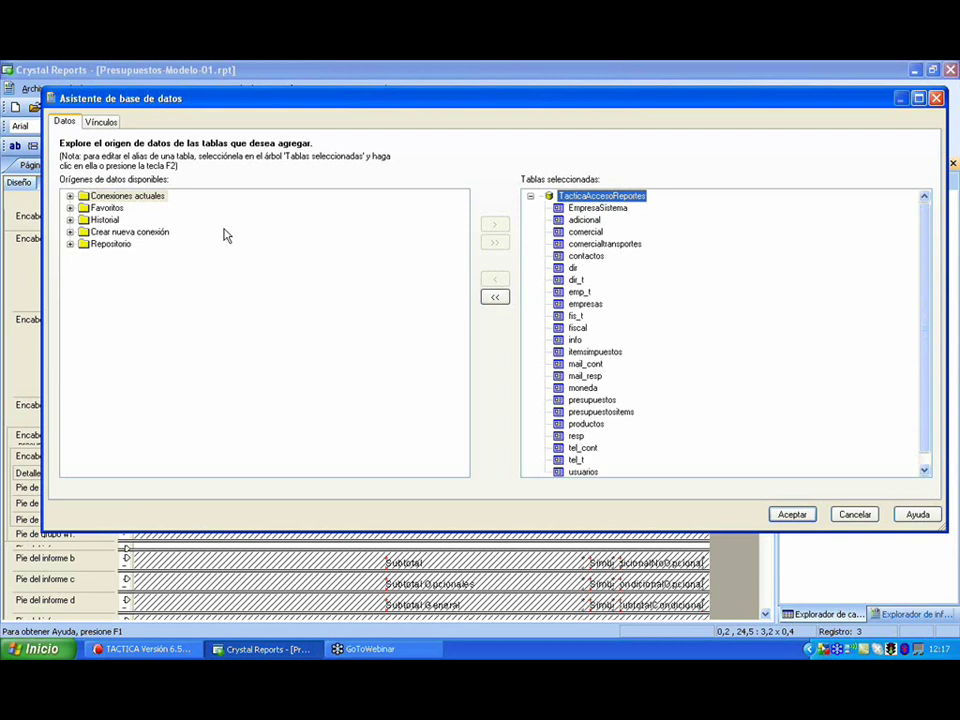
{"action": "left_click", "coordinate": [69, 232]}
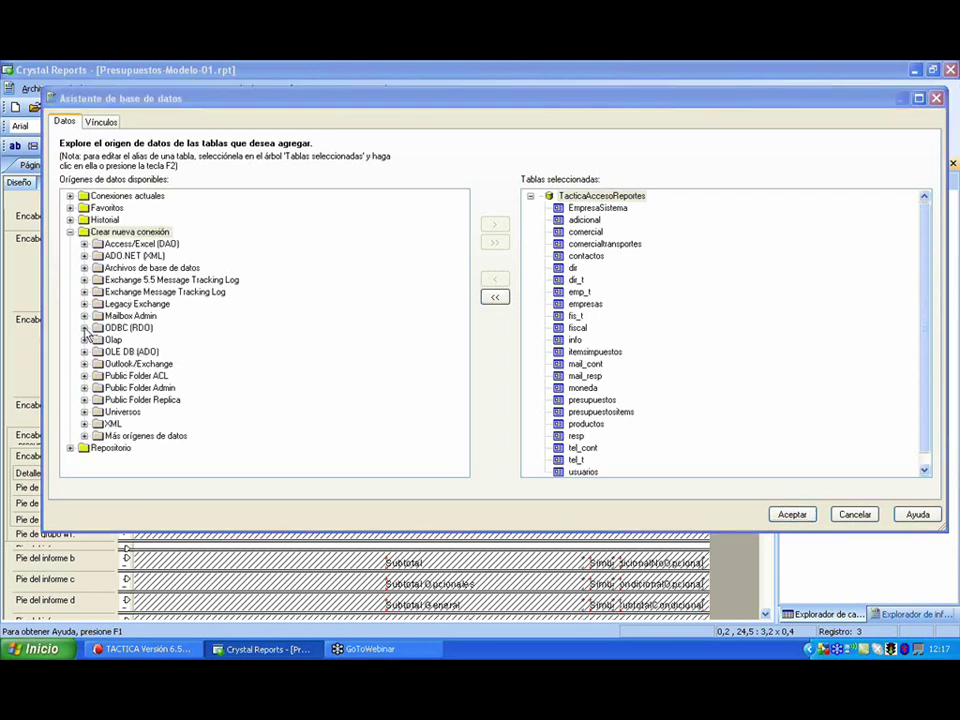
- Create an ODBC (RDO) connection to TacticaAccesoReportes, logging in with the database user ID
{"action": "left_click", "coordinate": [85, 329]}
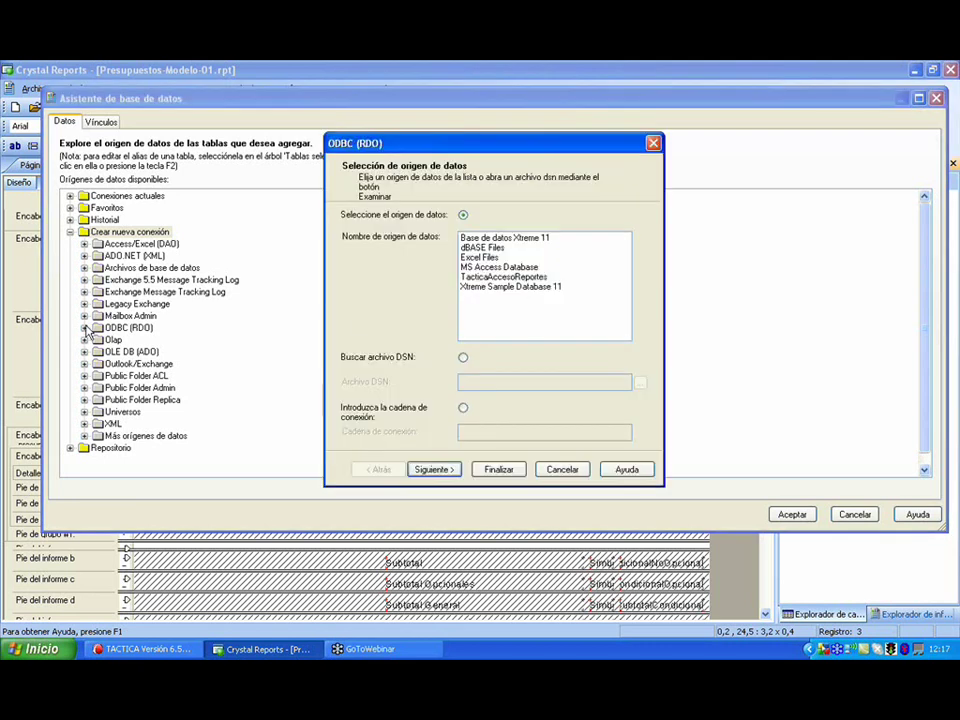
{"action": "left_click", "coordinate": [491, 278]}
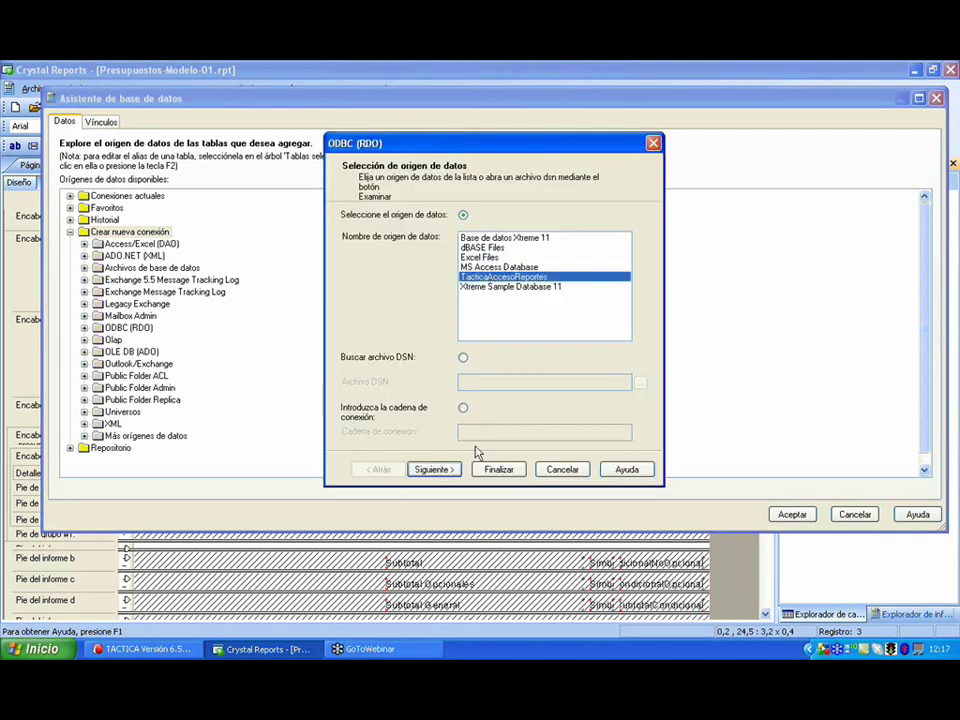
{"action": "left_click", "coordinate": [434, 469]}
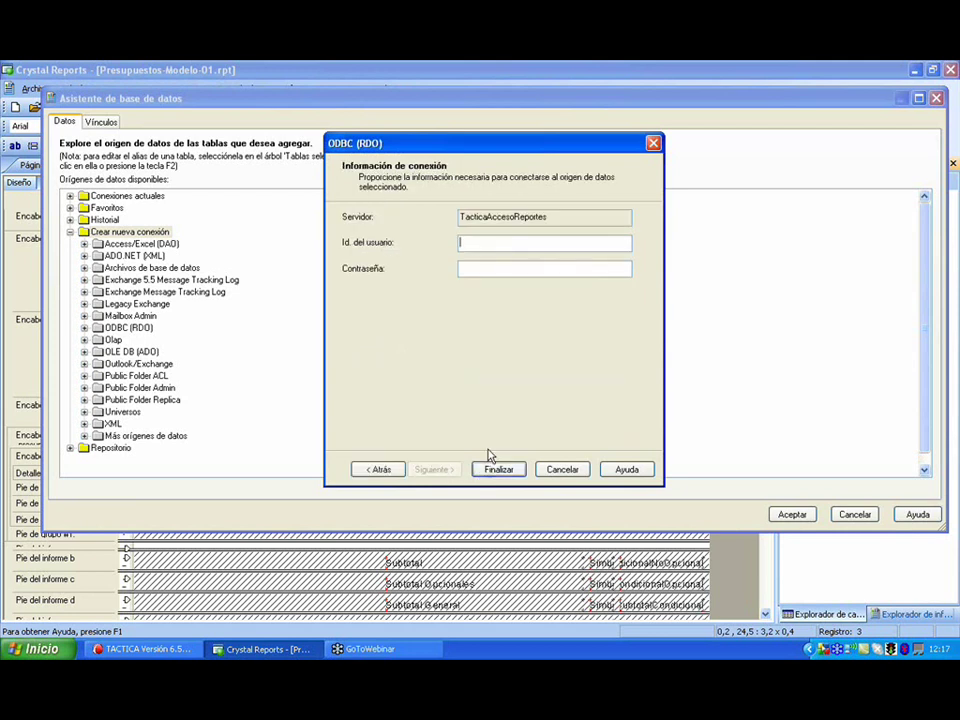
{"action": "left_click", "coordinate": [461, 242]}
{"action": "type", "text": "root"}
{"action": "left_click", "coordinate": [499, 469]}
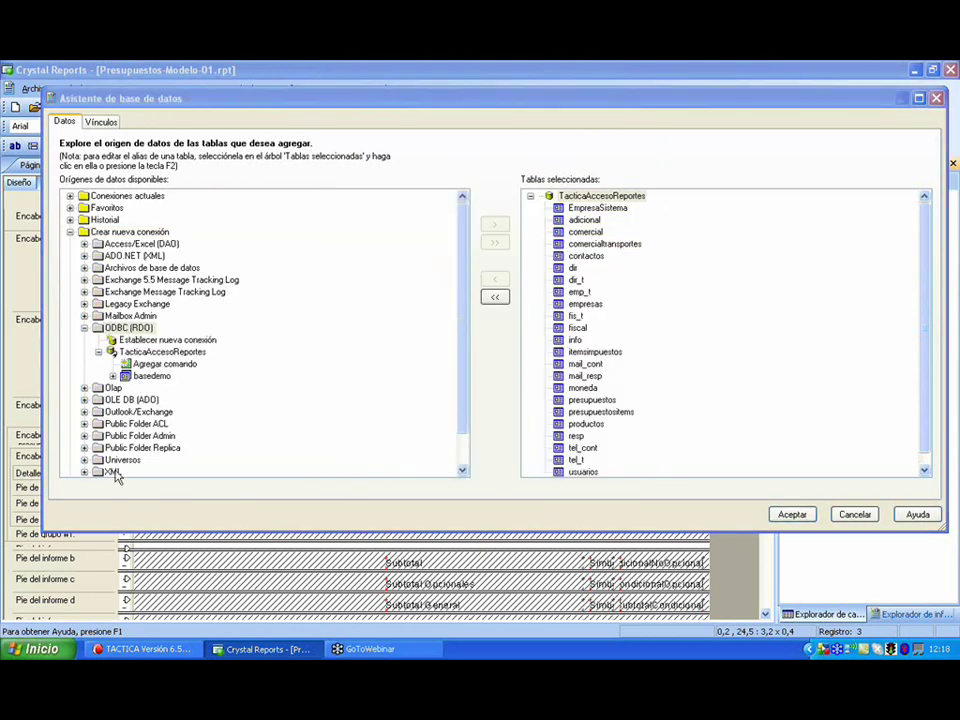
- Expand basedemo > Tablas and scroll through its table list
{"action": "left_click", "coordinate": [113, 377]}
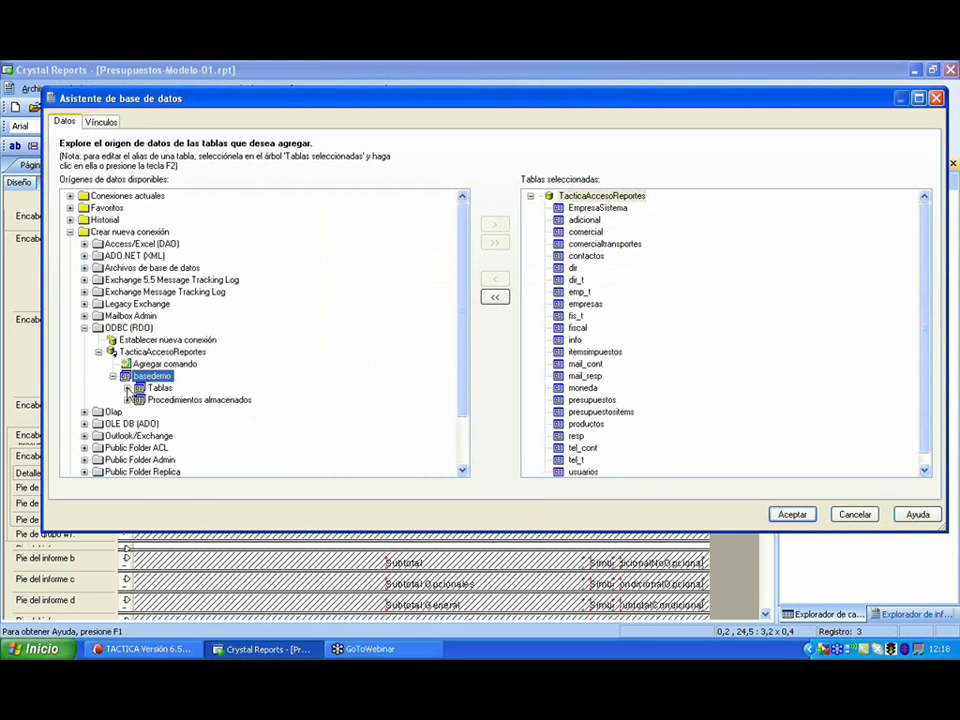
{"action": "left_click", "coordinate": [128, 391]}
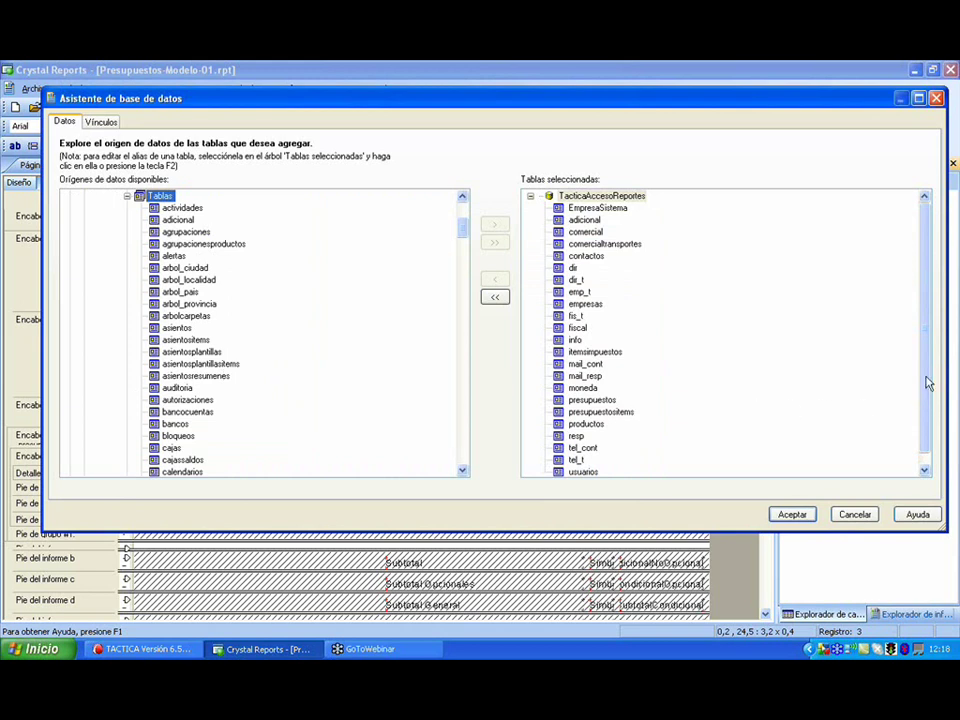
{"action": "scroll", "coordinate": [926, 383], "scroll_direction": "down", "scroll_amount": 1}
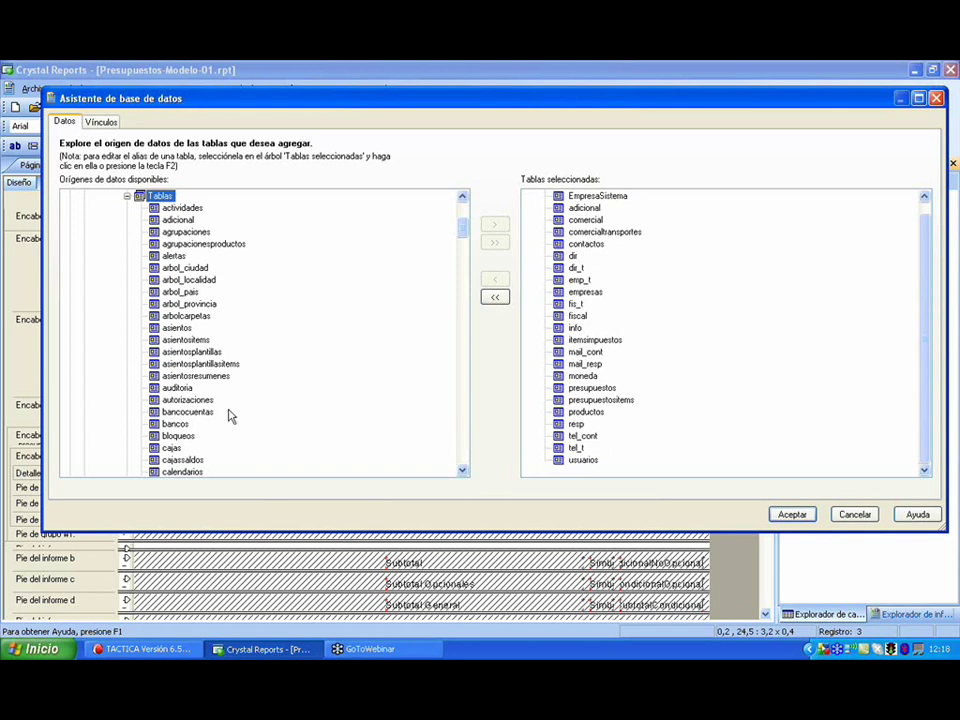
- In TACTICA's Presupuestos module, search budgets with Fecha Creación set to Todos los días
{"action": "left_click", "coordinate": [172, 651]}
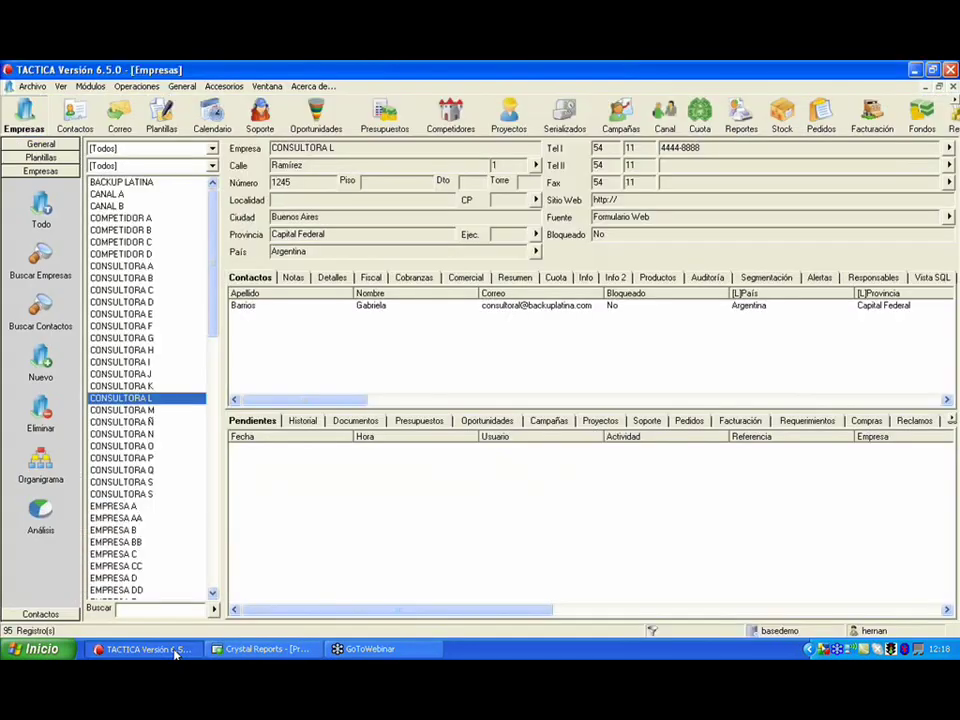
{"action": "left_click", "coordinate": [90, 86]}
{"action": "left_click", "coordinate": [110, 344]}
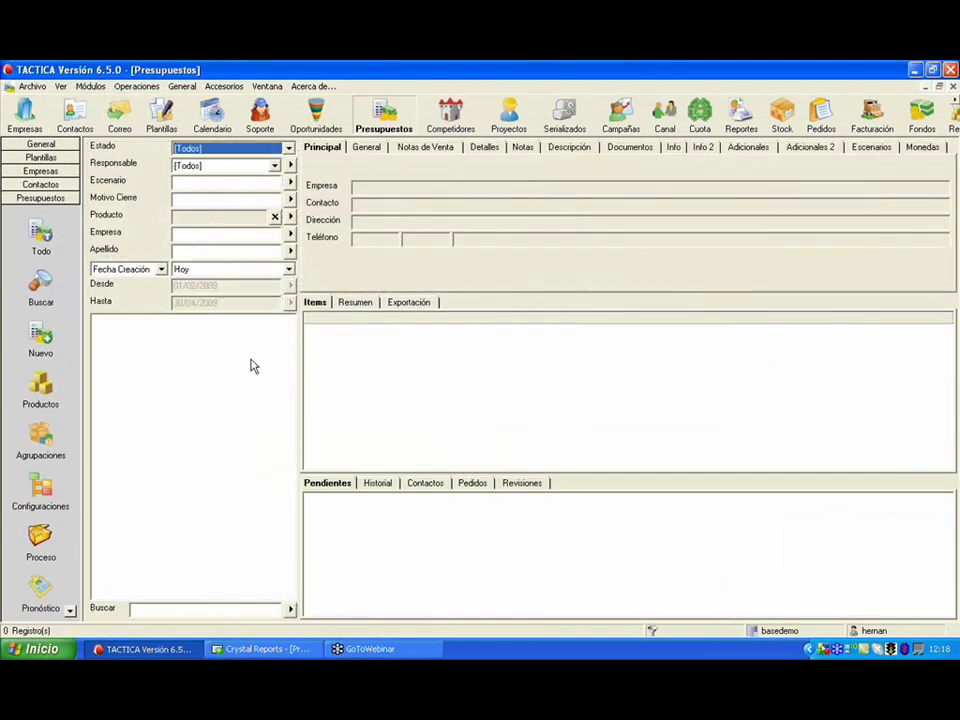
{"action": "left_click", "coordinate": [290, 610]}
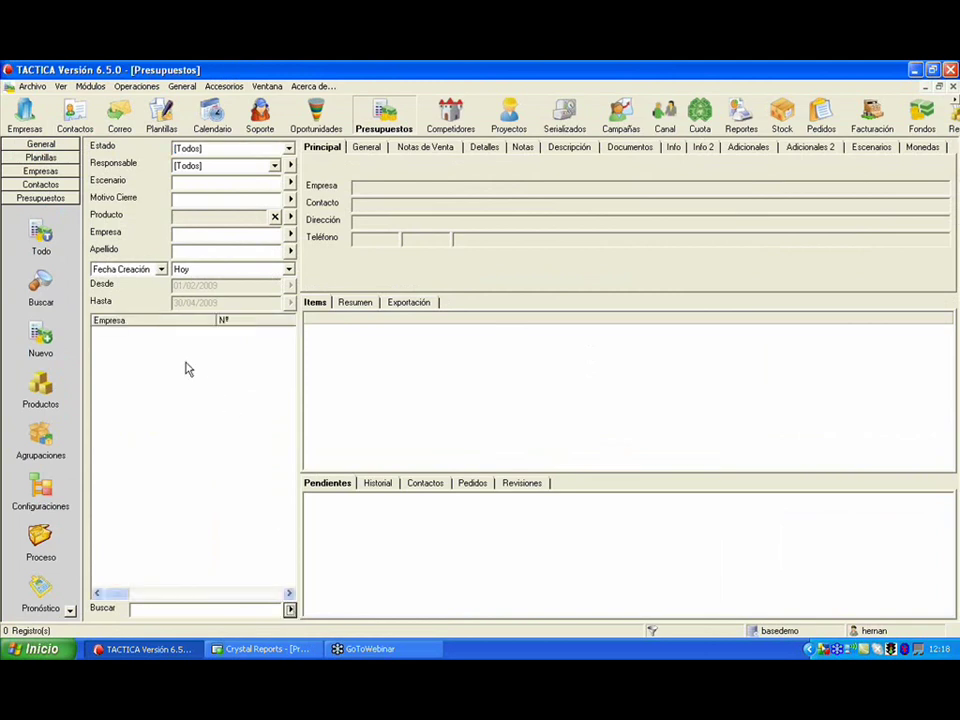
{"action": "left_click", "coordinate": [289, 269]}
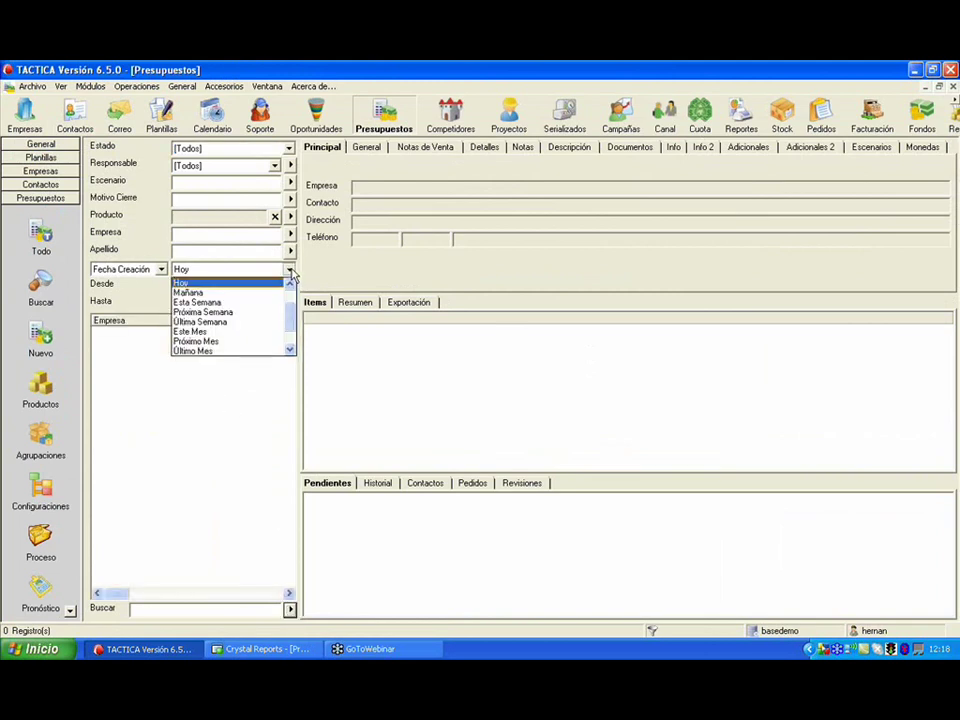
{"action": "scroll", "coordinate": [290, 318], "scroll_direction": "up", "scroll_amount": 1}
{"action": "left_click", "coordinate": [249, 283]}
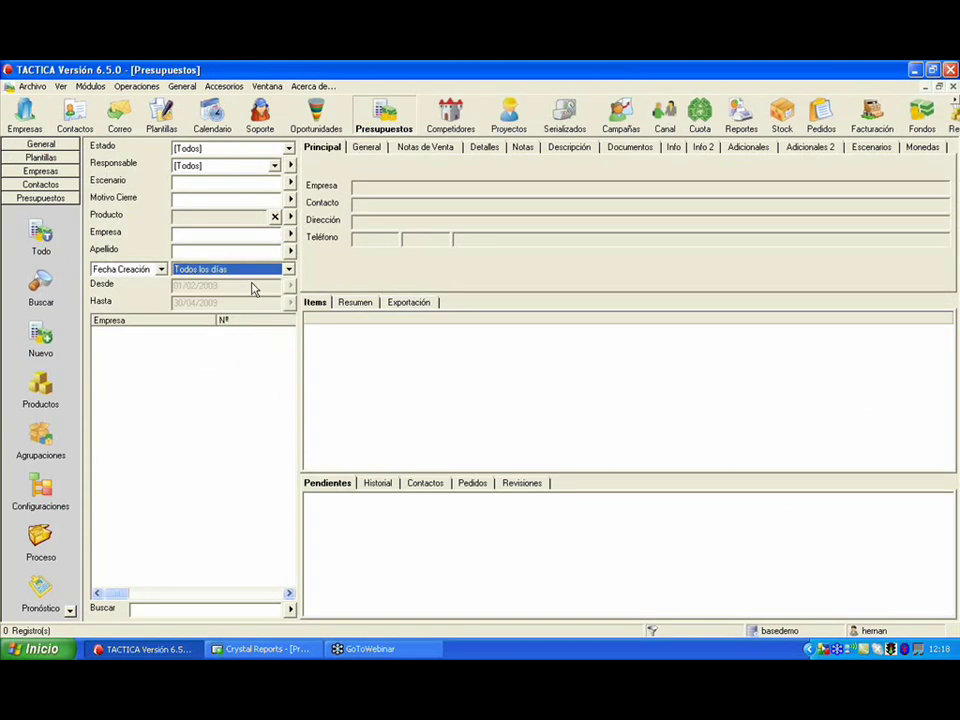
{"action": "left_click", "coordinate": [290, 610]}
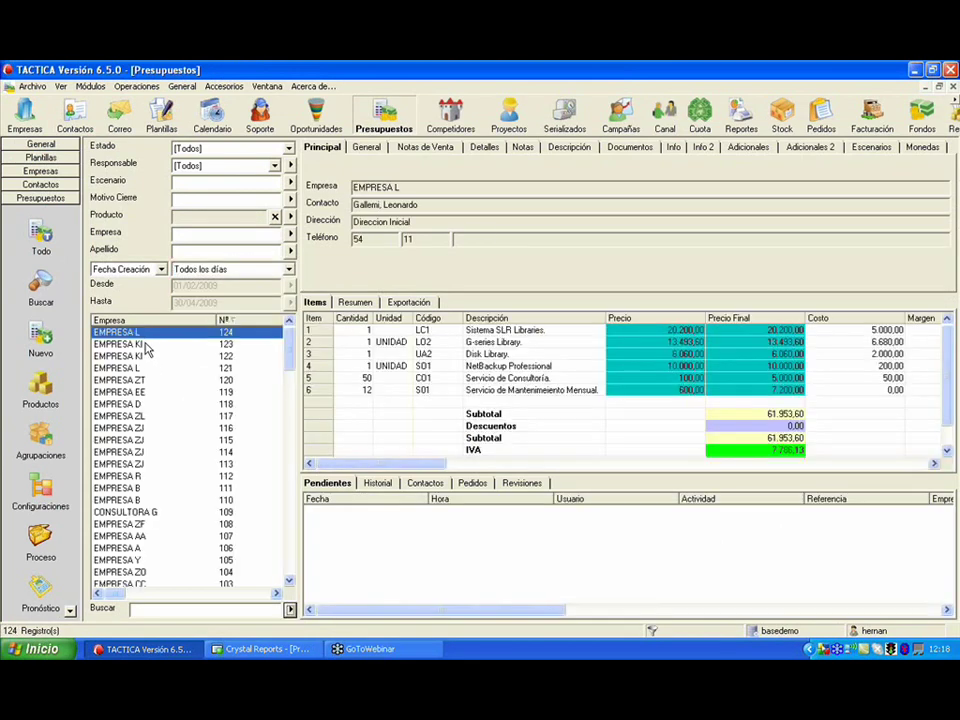
- Start a new budget, view its Notas page, then cancel without saving
{"action": "right_click", "coordinate": [147, 333]}
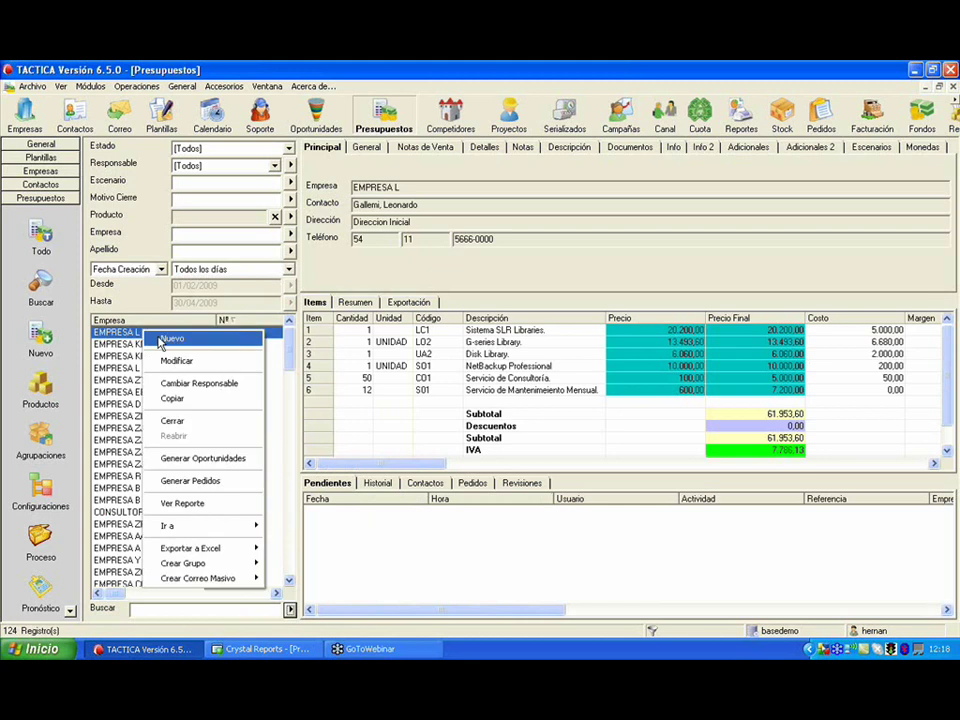
{"action": "left_click", "coordinate": [160, 340]}
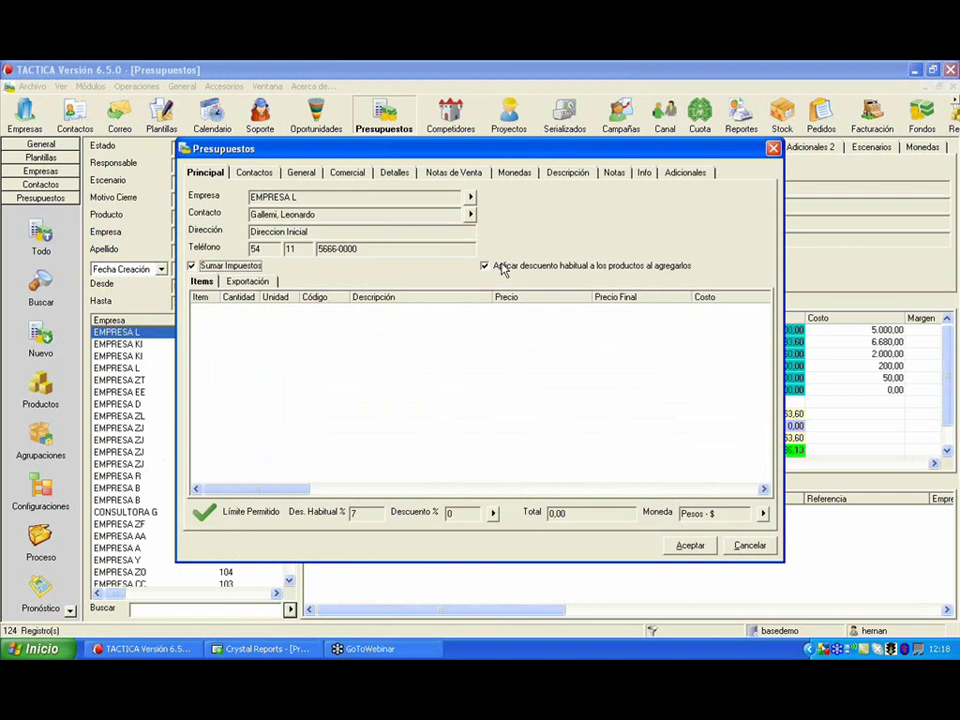
{"action": "left_click", "coordinate": [615, 173]}
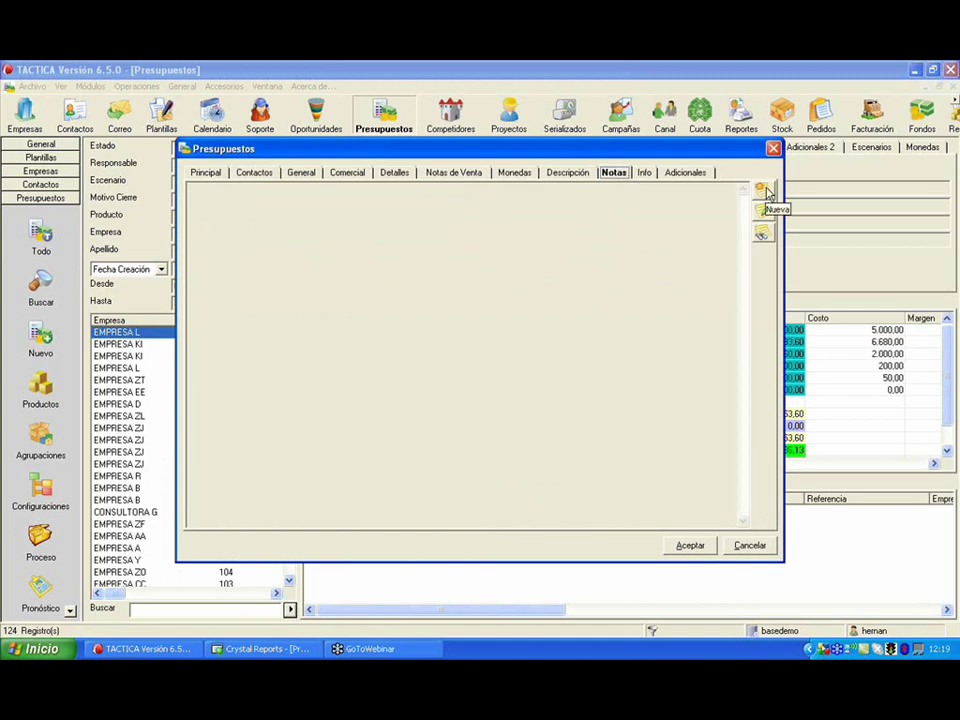
{"action": "left_click", "coordinate": [751, 546]}
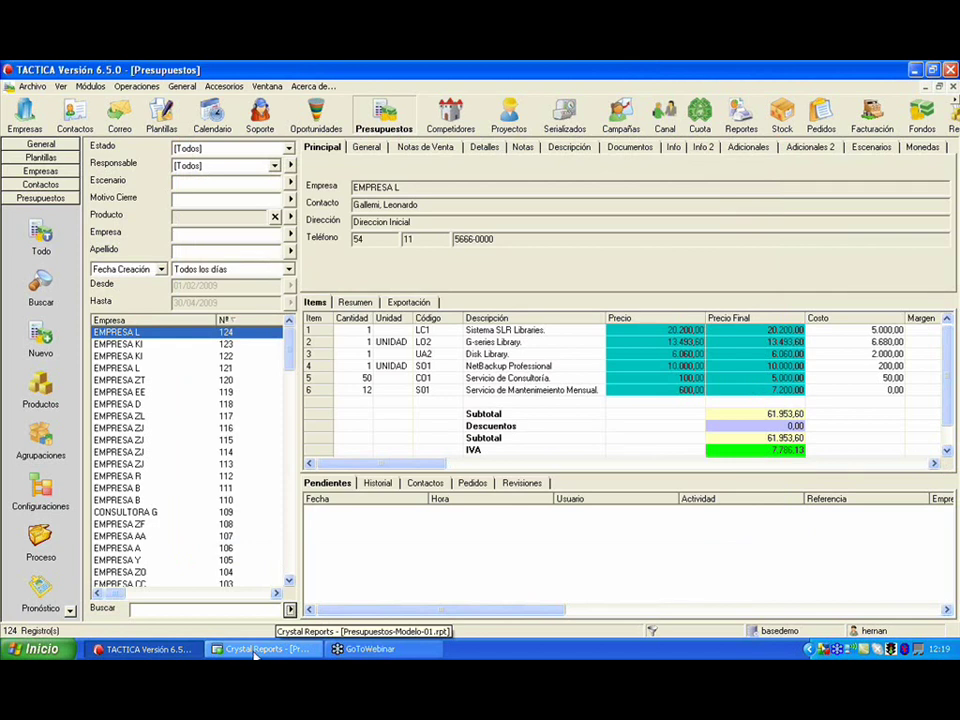
- Add notas to Tablas seleccionadas alongside presupuestos and presupuestositems
{"action": "left_click", "coordinate": [255, 651]}
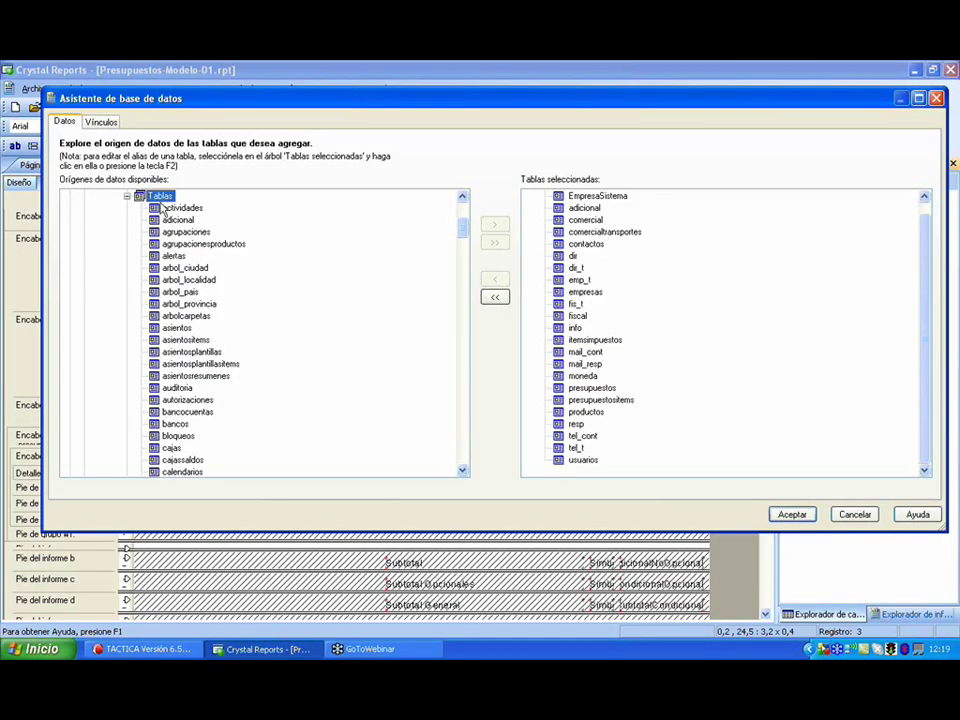
{"action": "left_click_drag", "start_coordinate": [460, 231], "coordinate": [481, 352]}
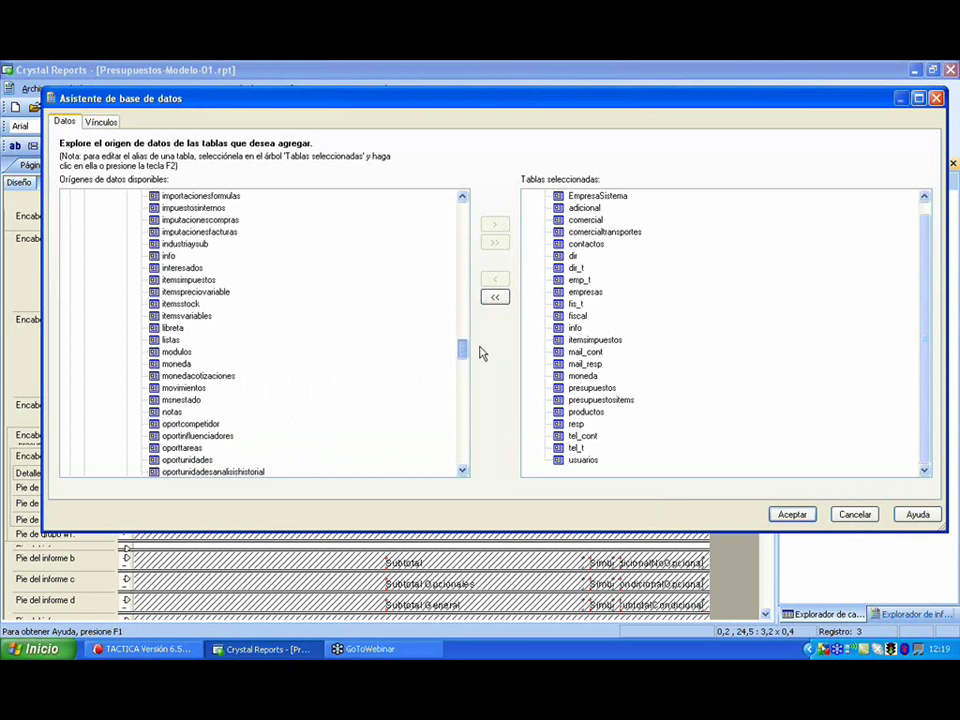
{"action": "left_click", "coordinate": [165, 412]}
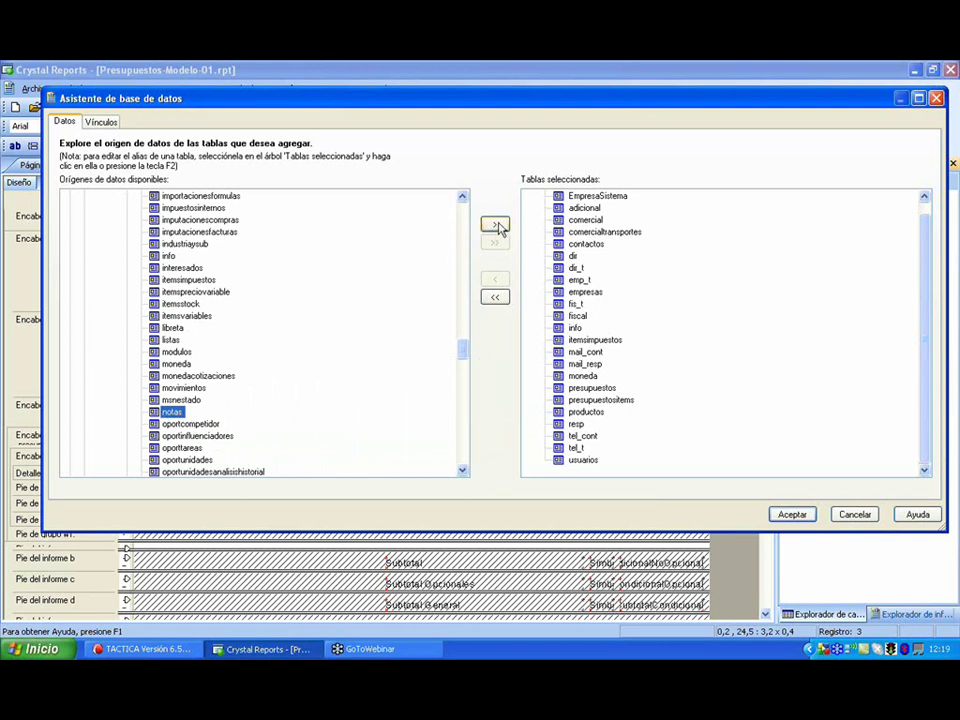
{"action": "left_click", "coordinate": [496, 225]}
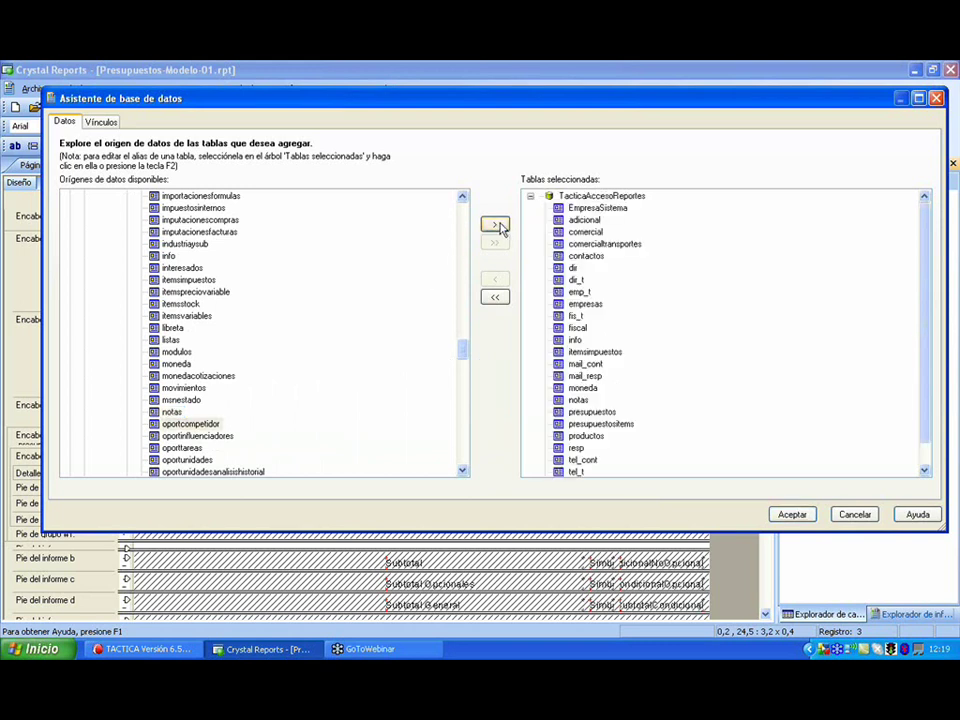
{"action": "left_click_drag", "start_coordinate": [926, 250], "coordinate": [921, 283]}
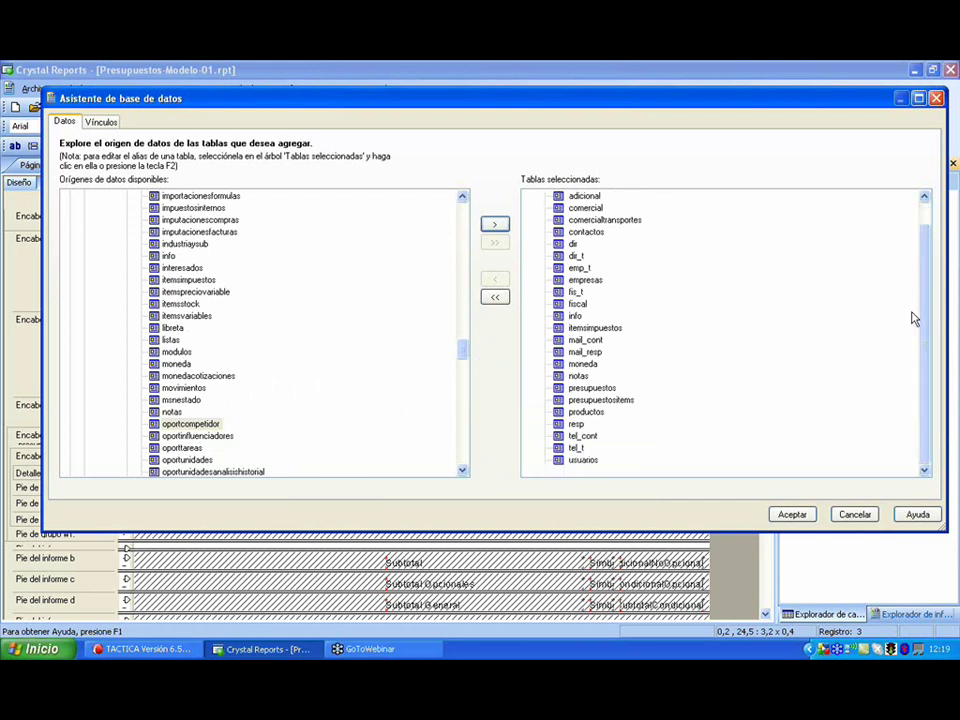
{"action": "left_click", "coordinate": [578, 379]}
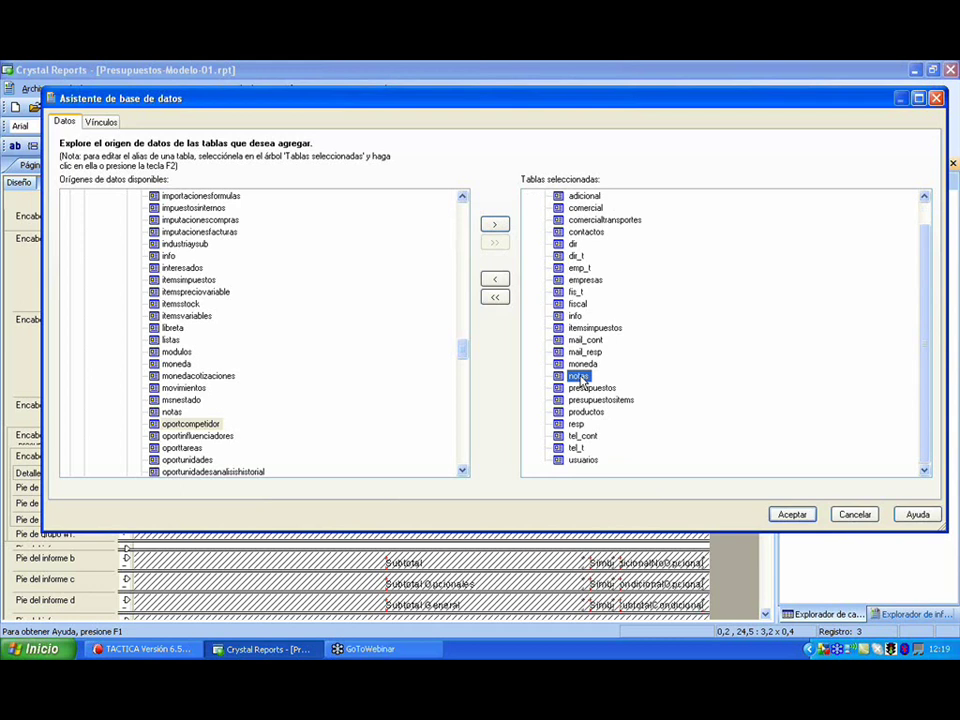
{"action": "right_click", "coordinate": [581, 379]}
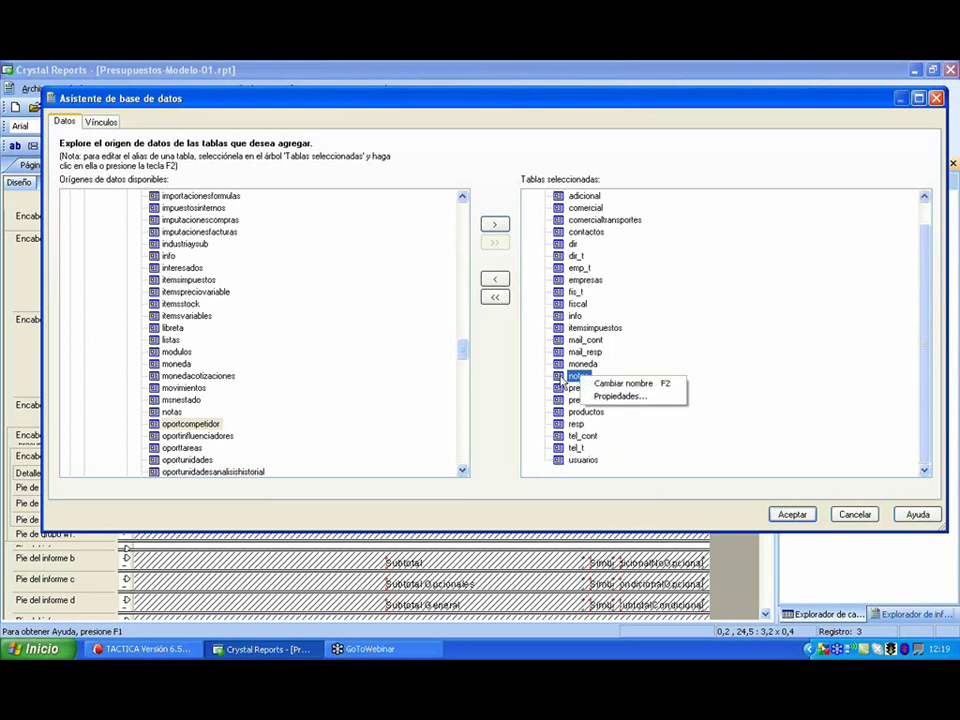
{"action": "left_click", "coordinate": [567, 384]}
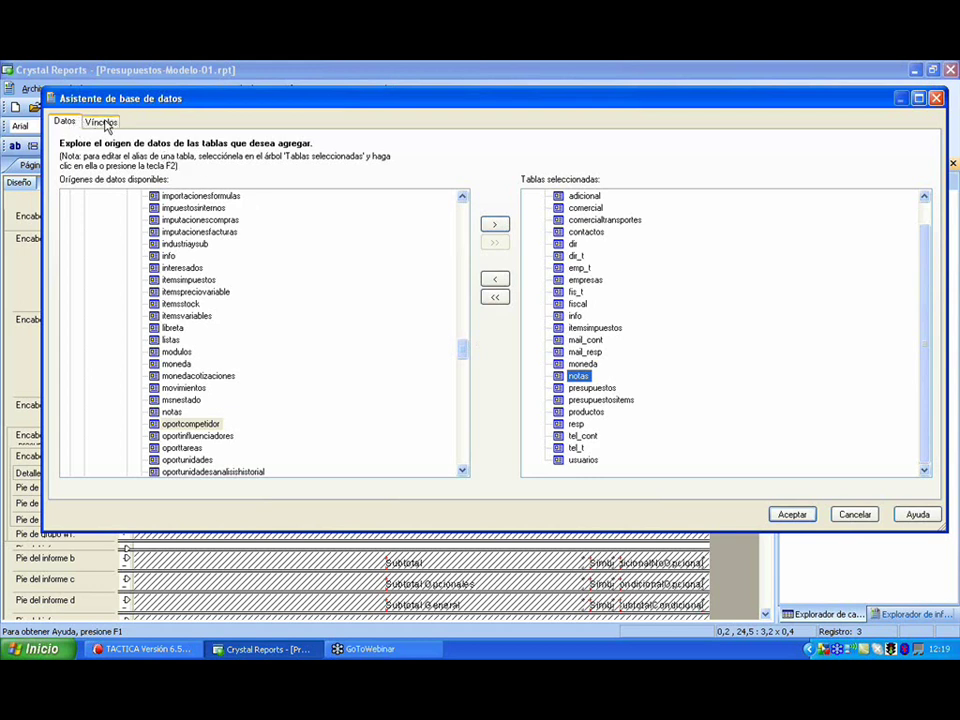
- View the Vínculos diagram linking presupuestos to presupuestositems, contactos and moneda
{"action": "left_click", "coordinate": [102, 122]}
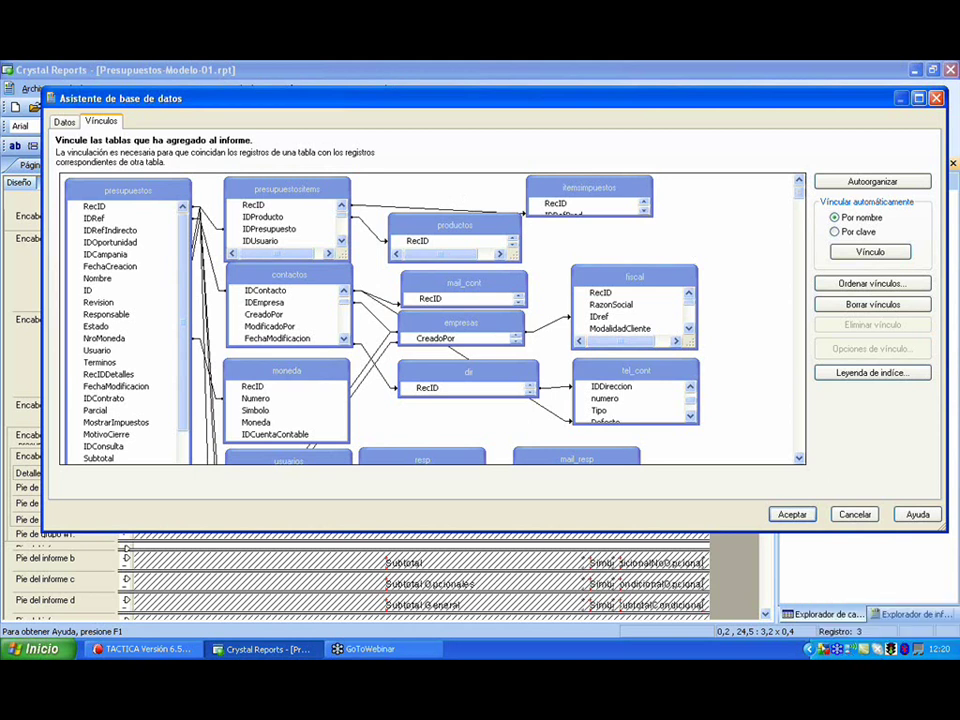
{"action": "left_click", "coordinate": [380, 650]}
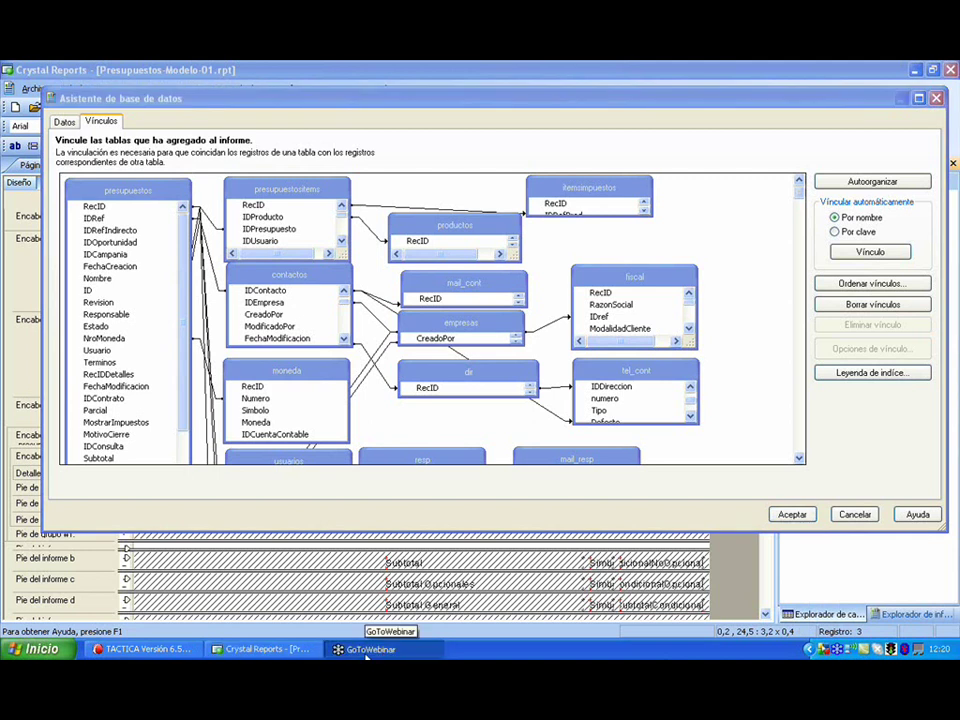
{"action": "left_click", "coordinate": [368, 652]}
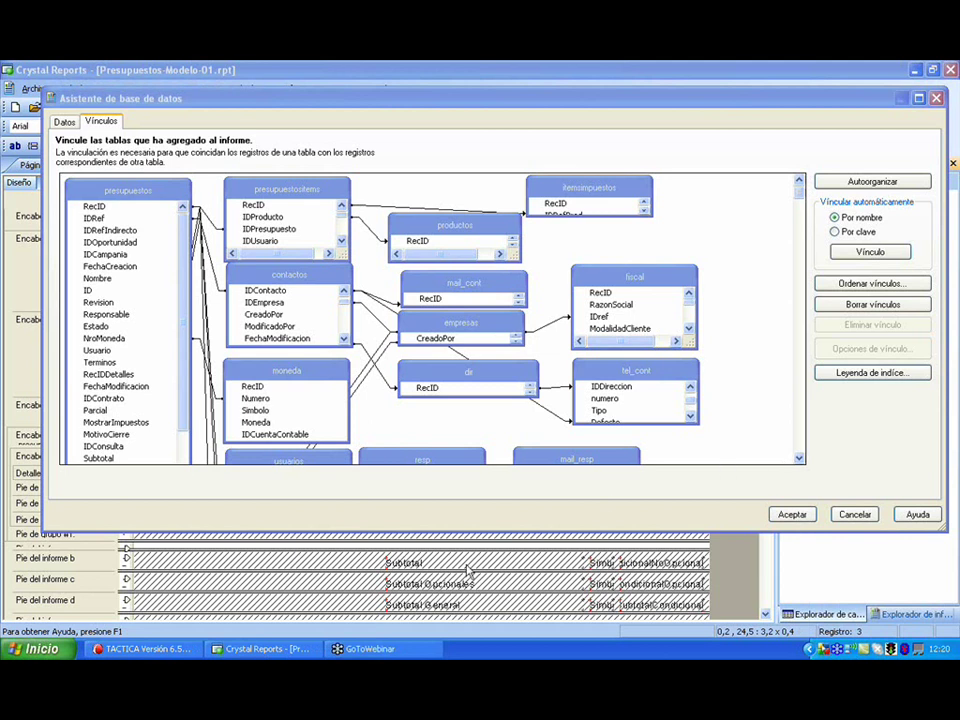
{"action": "right_click", "coordinate": [836, 650]}
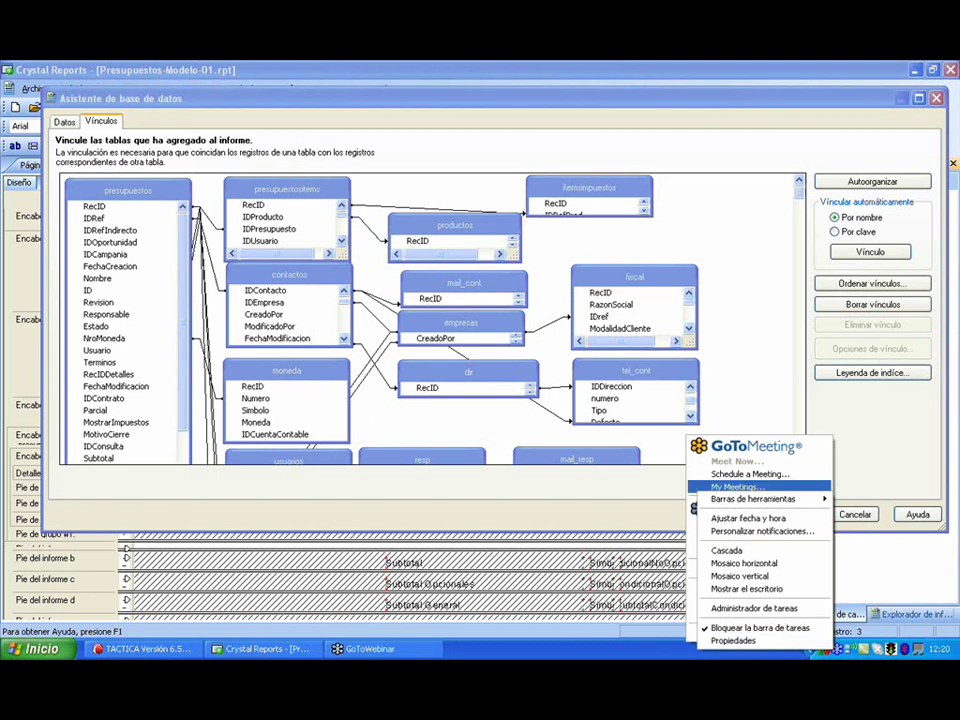
{"action": "left_click", "coordinate": [826, 650]}
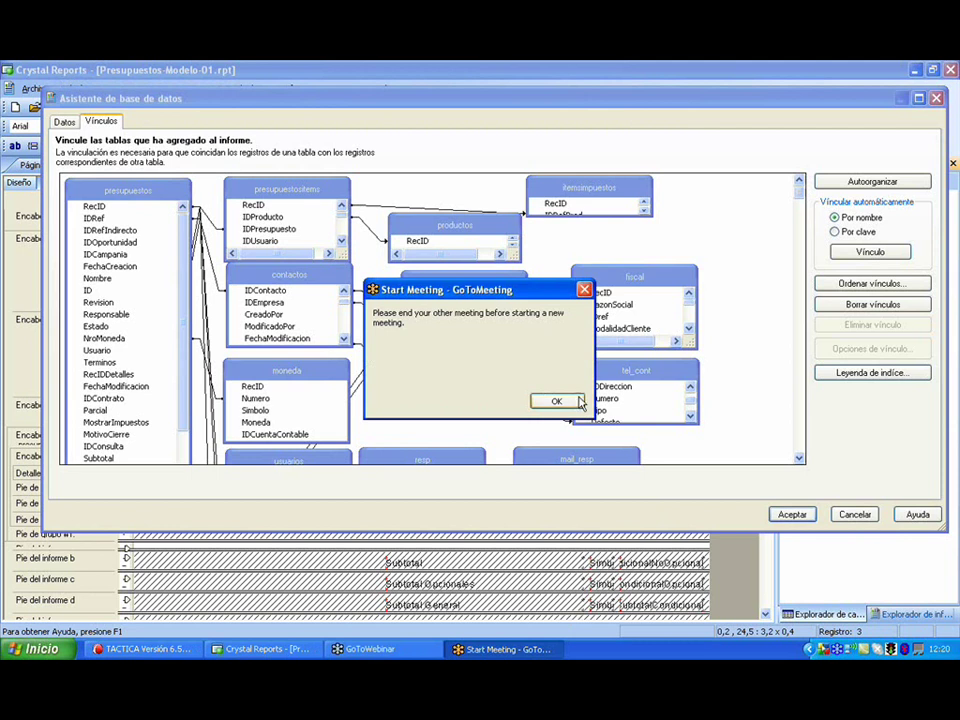
{"action": "left_click", "coordinate": [579, 402]}
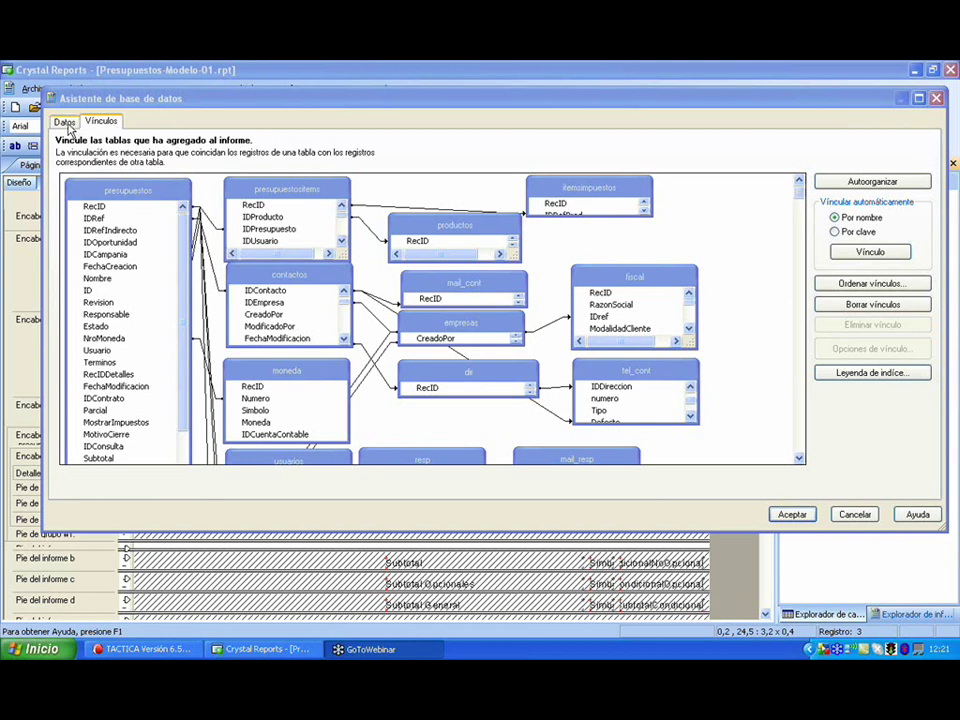
- On the Datos page, add notas from Orígenes de datos disponibles with the > button
{"action": "left_click", "coordinate": [65, 122]}
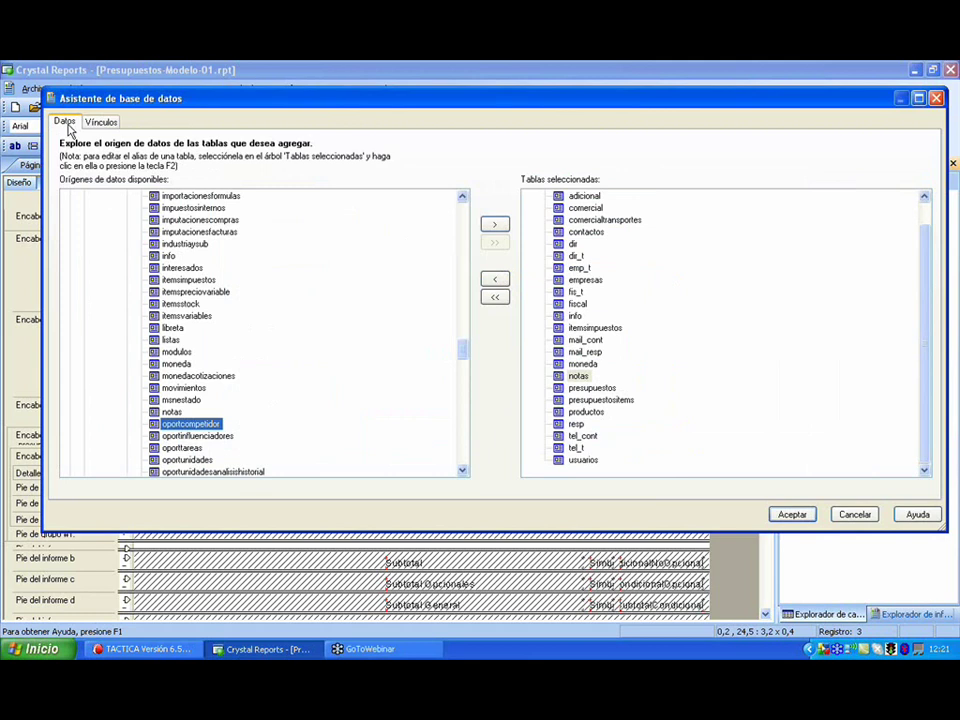
{"action": "left_click", "coordinate": [168, 413]}
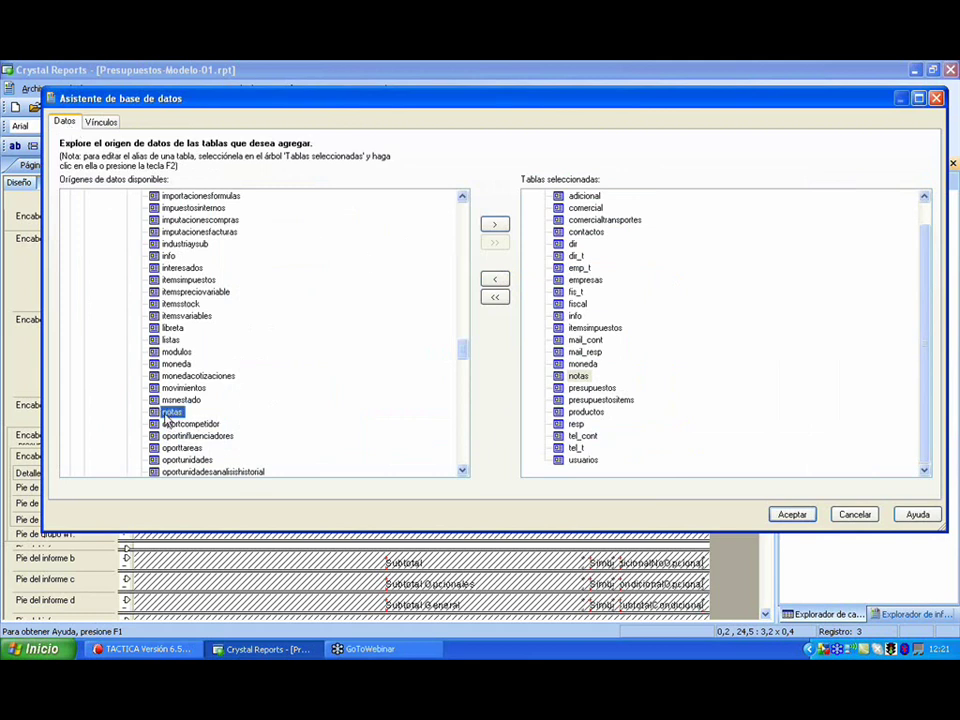
{"action": "left_click", "coordinate": [493, 225]}
- Delete the automatic link into notas and move the notas table up and right
{"action": "left_click", "coordinate": [101, 123]}
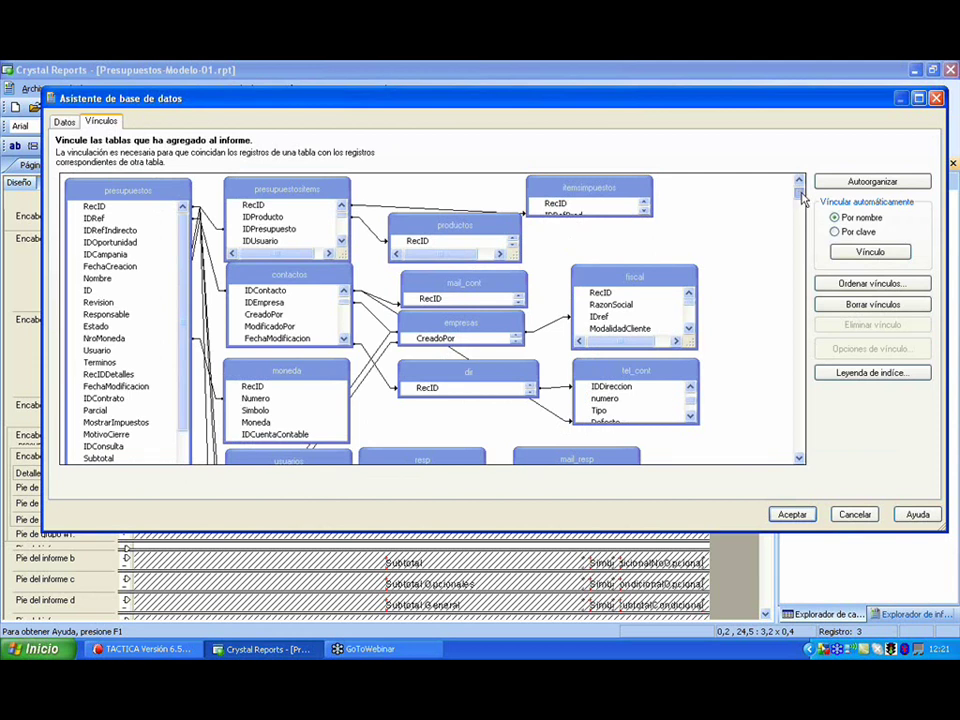
{"action": "left_click_drag", "start_coordinate": [801, 194], "coordinate": [822, 477]}
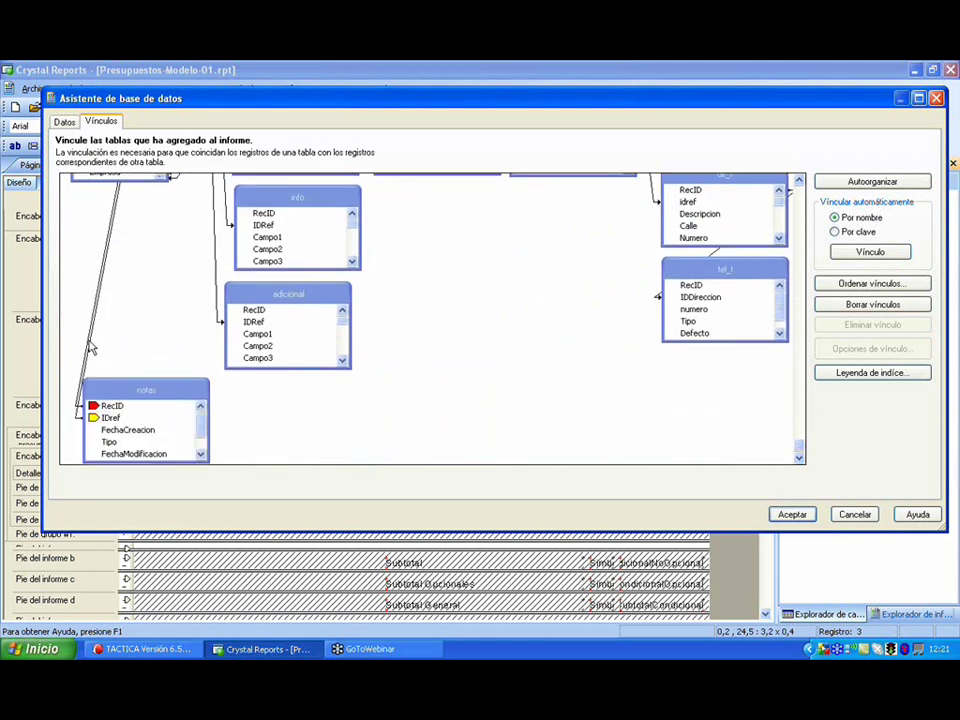
{"action": "left_click", "coordinate": [91, 346]}
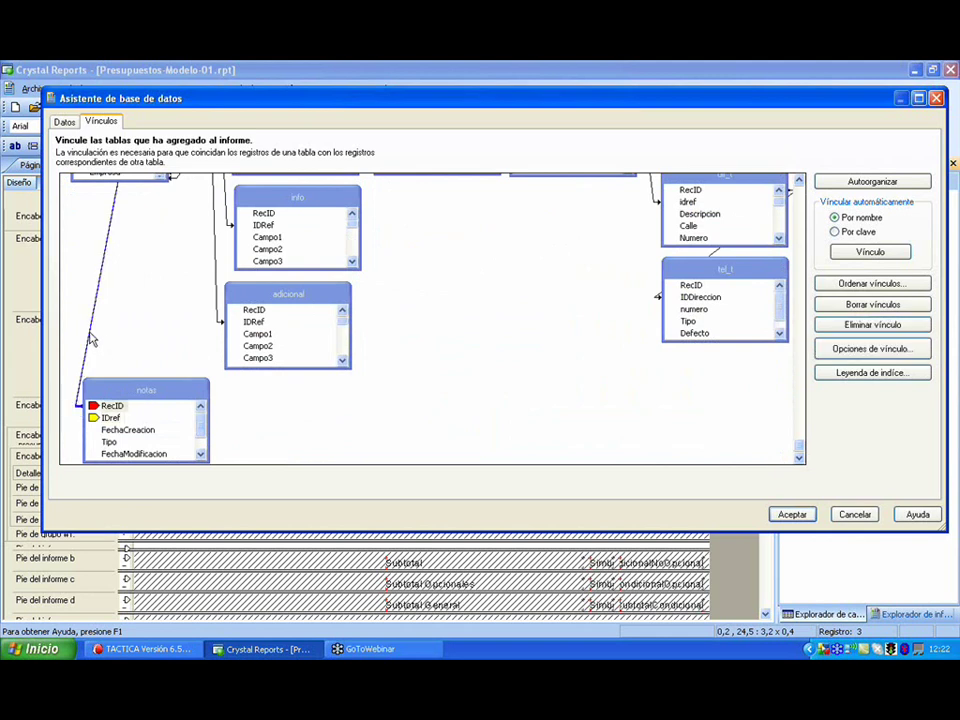
{"action": "key", "text": "Delete"}
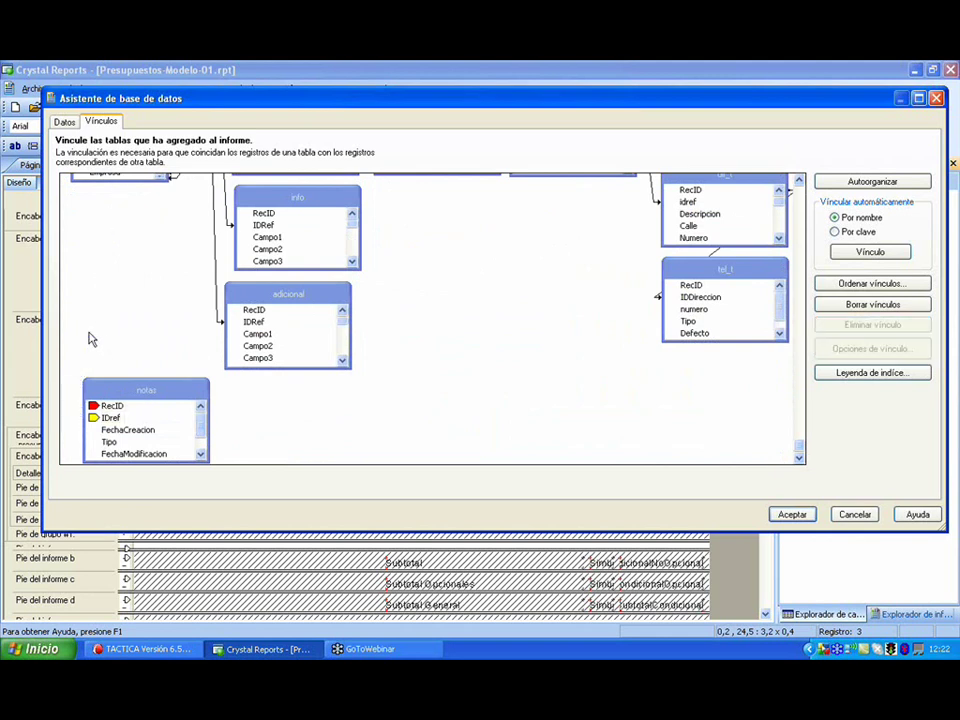
{"action": "left_click_drag", "start_coordinate": [128, 384], "coordinate": [724, 189]}
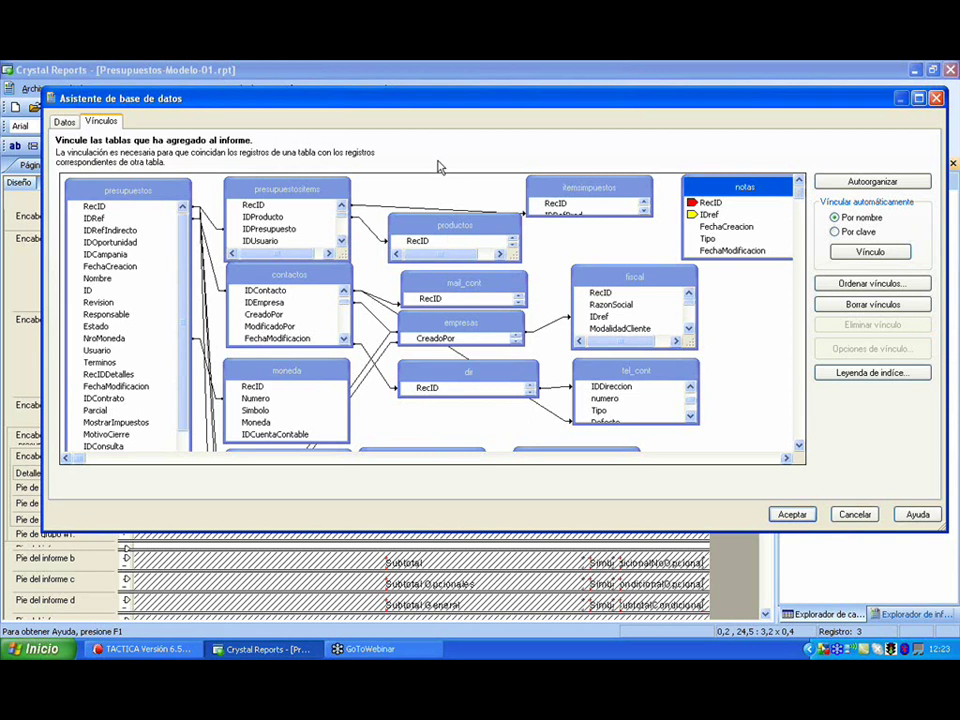
- Drag presupuestos.RecID onto notas.IDref to create the link
{"action": "left_click", "coordinate": [133, 190]}
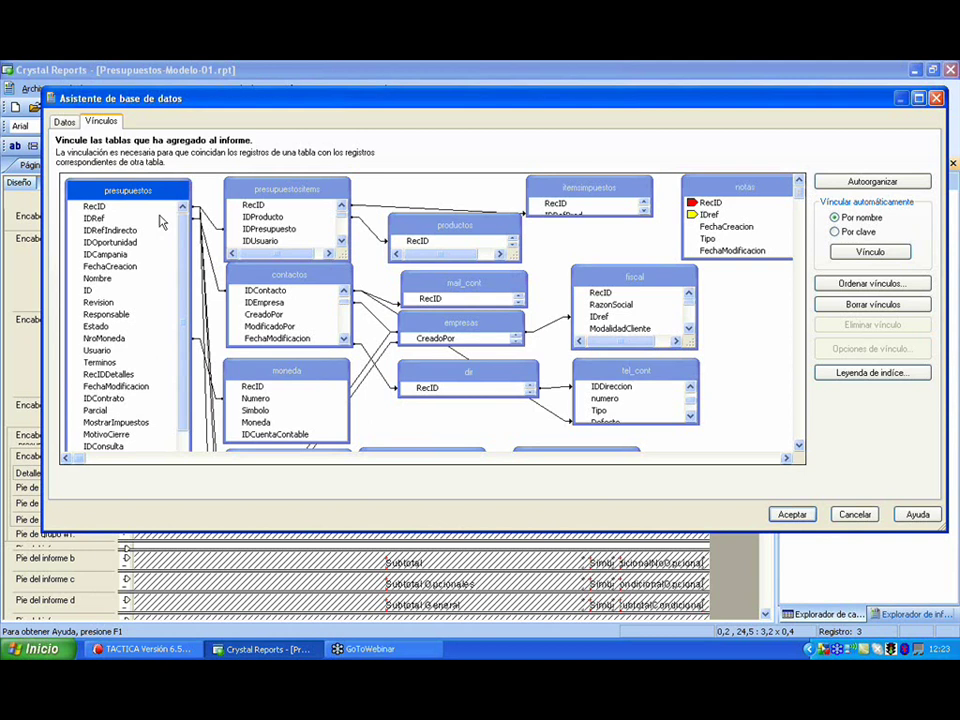
{"action": "left_click", "coordinate": [755, 190]}
{"action": "left_click_drag", "start_coordinate": [755, 190], "coordinate": [736, 192]}
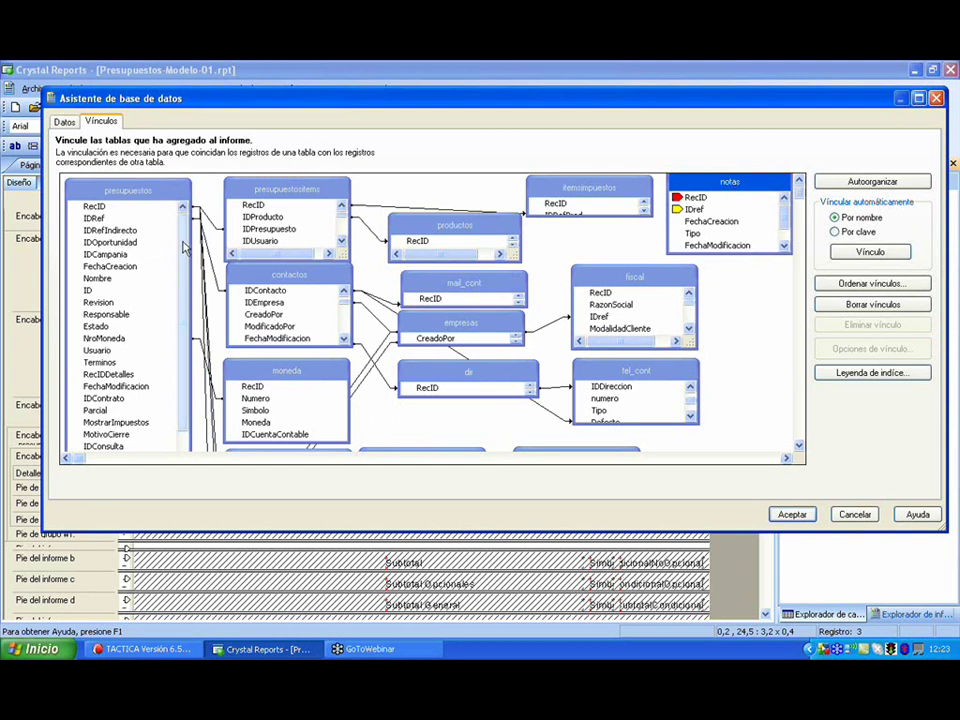
{"action": "left_click", "coordinate": [94, 207]}
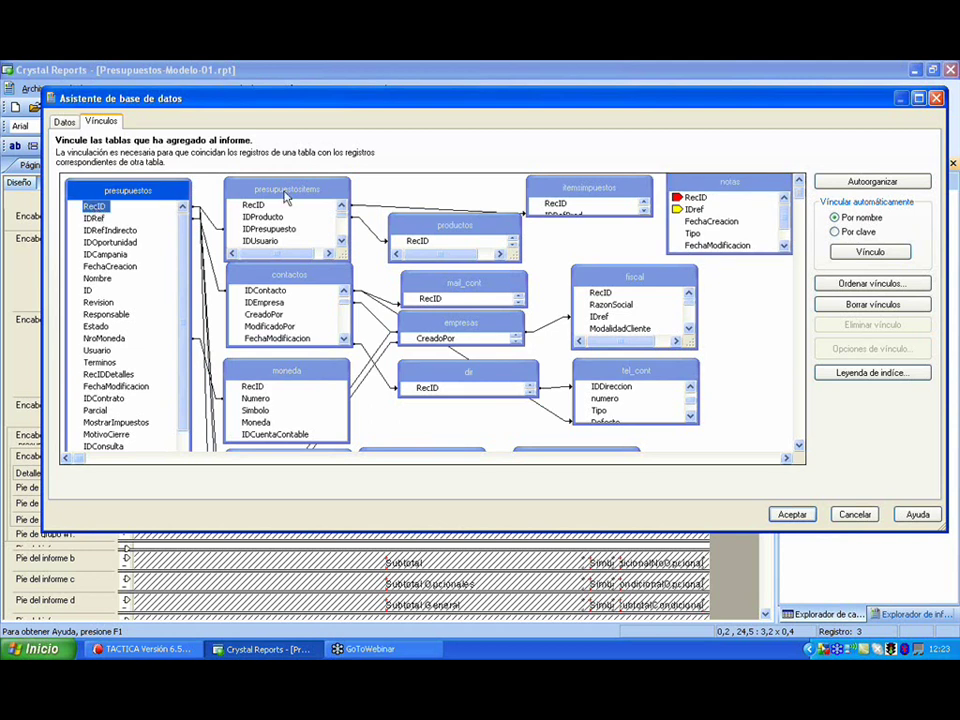
{"action": "left_click", "coordinate": [695, 209]}
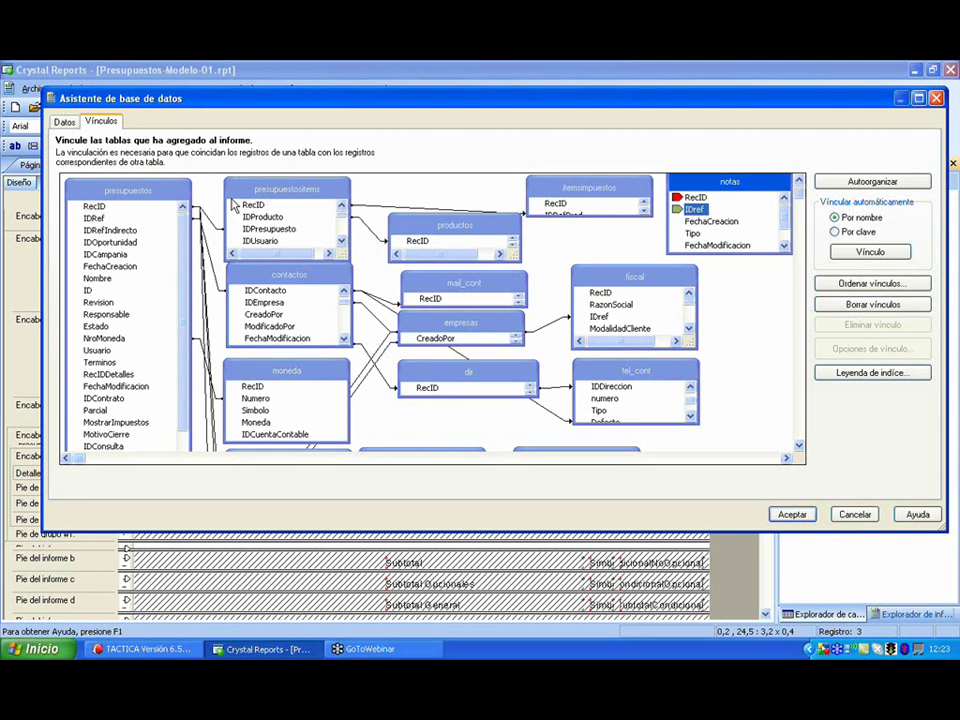
{"action": "left_click", "coordinate": [98, 207]}
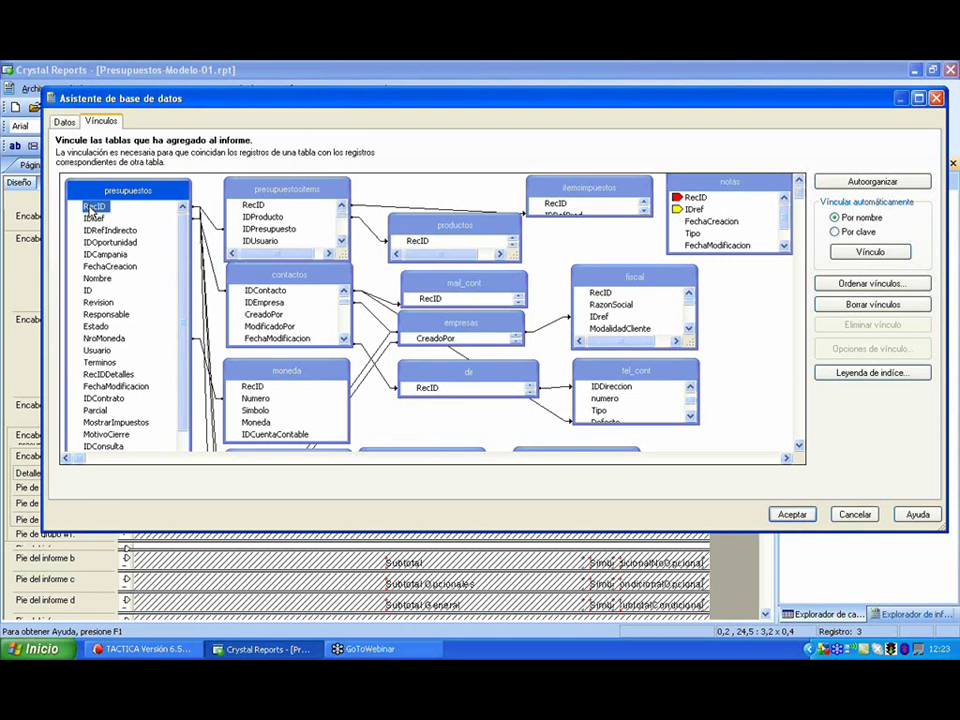
{"action": "left_click_drag", "start_coordinate": [92, 205], "coordinate": [695, 202]}
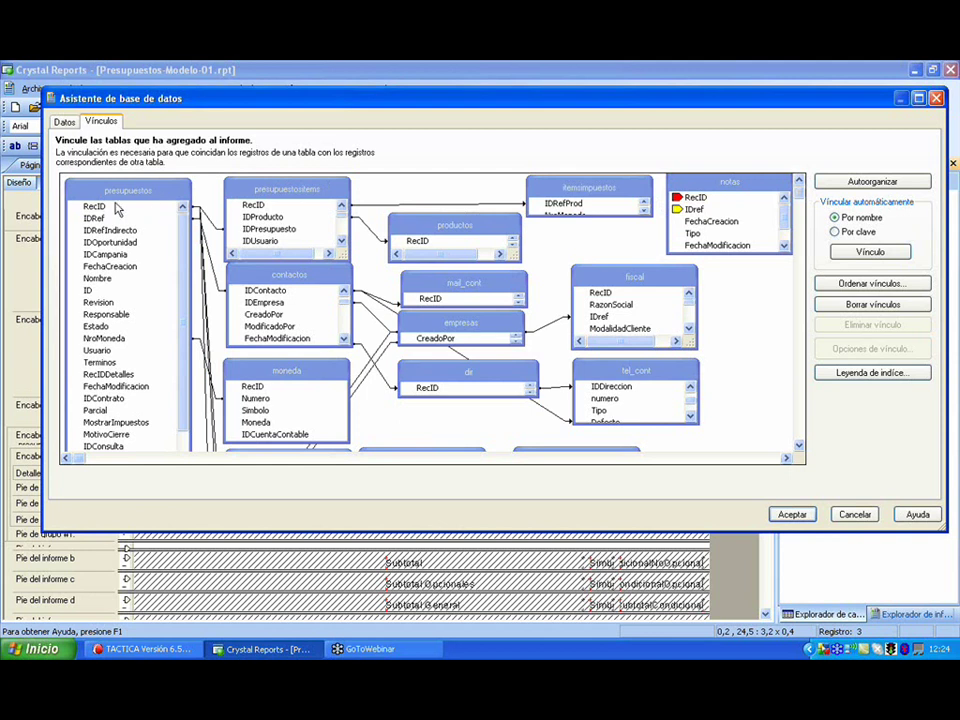
{"action": "left_click", "coordinate": [94, 206]}
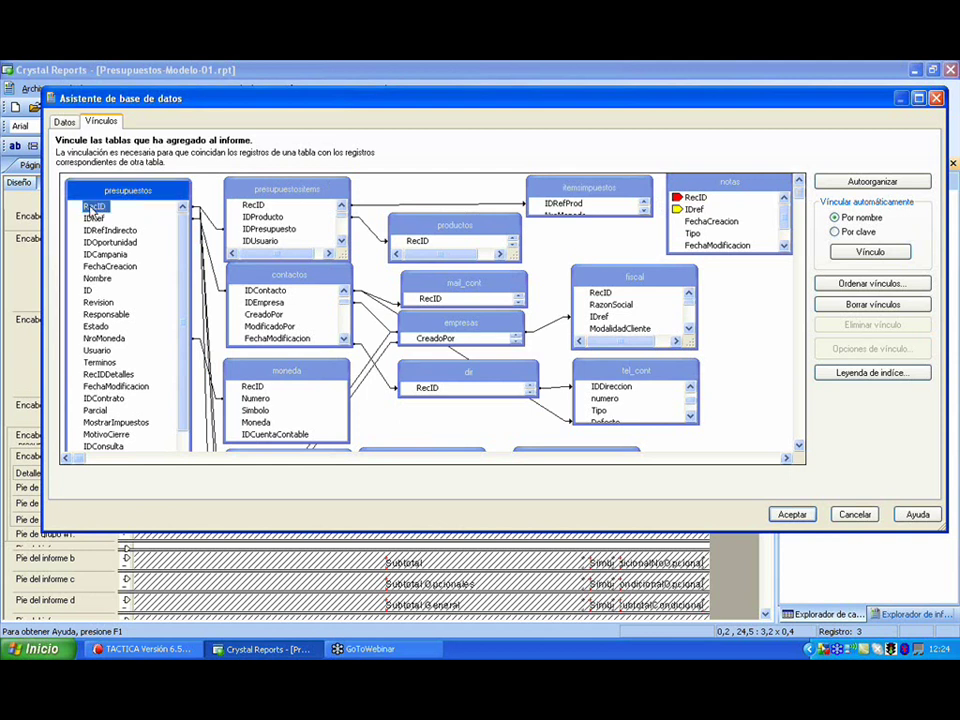
{"action": "left_click_drag", "start_coordinate": [92, 205], "coordinate": [705, 237]}
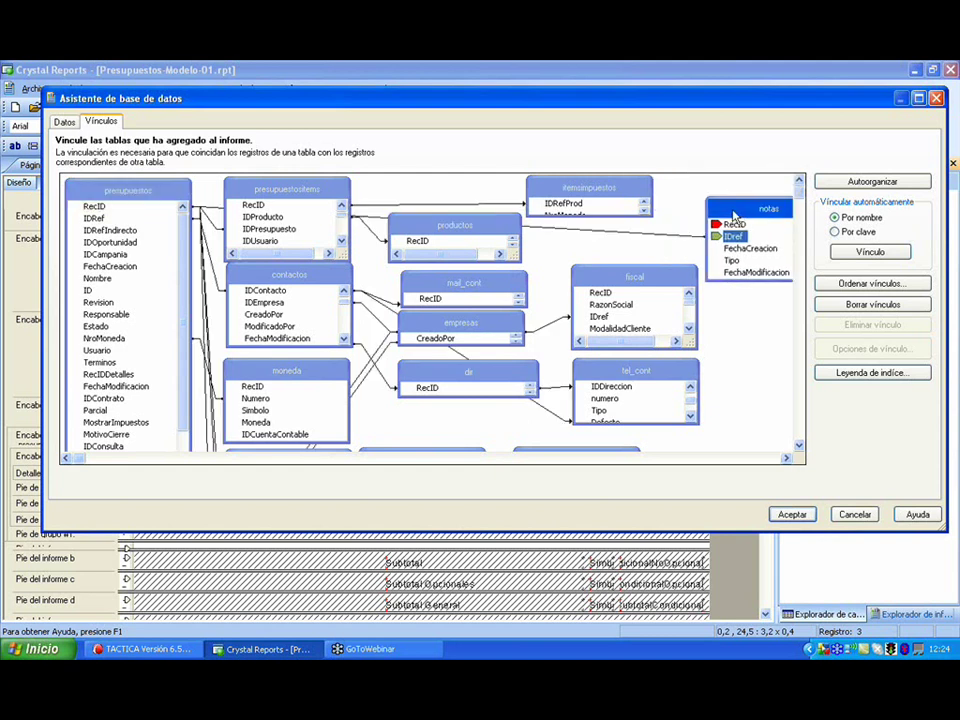
- Select the new presupuestos–notas link and bring up its context menu
{"action": "left_click", "coordinate": [690, 241]}
{"action": "left_click", "coordinate": [690, 235]}
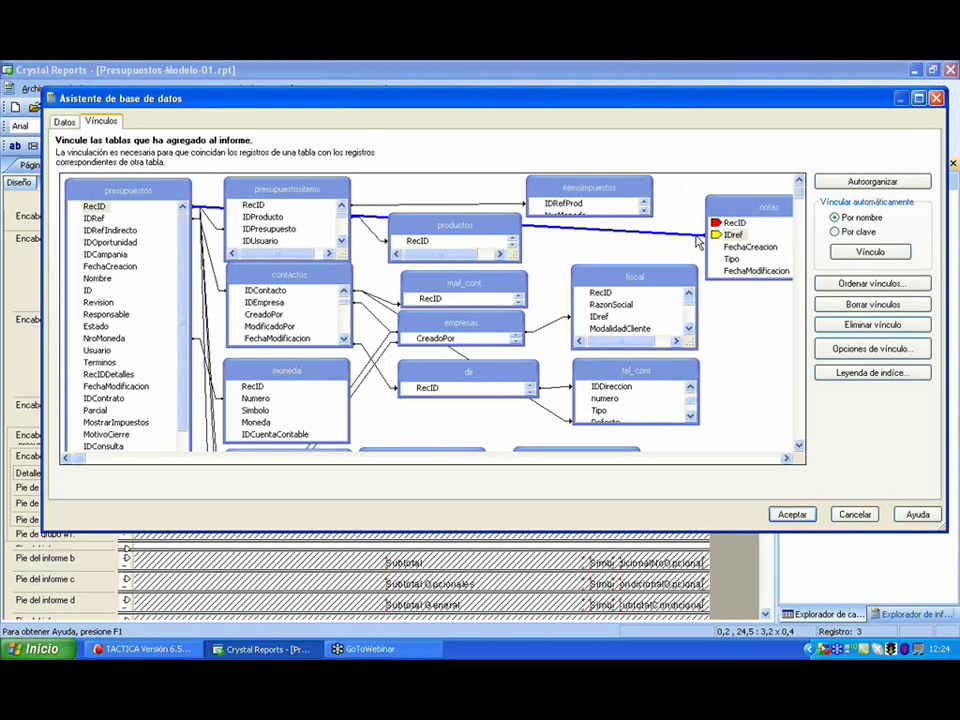
{"action": "right_click", "coordinate": [681, 237]}
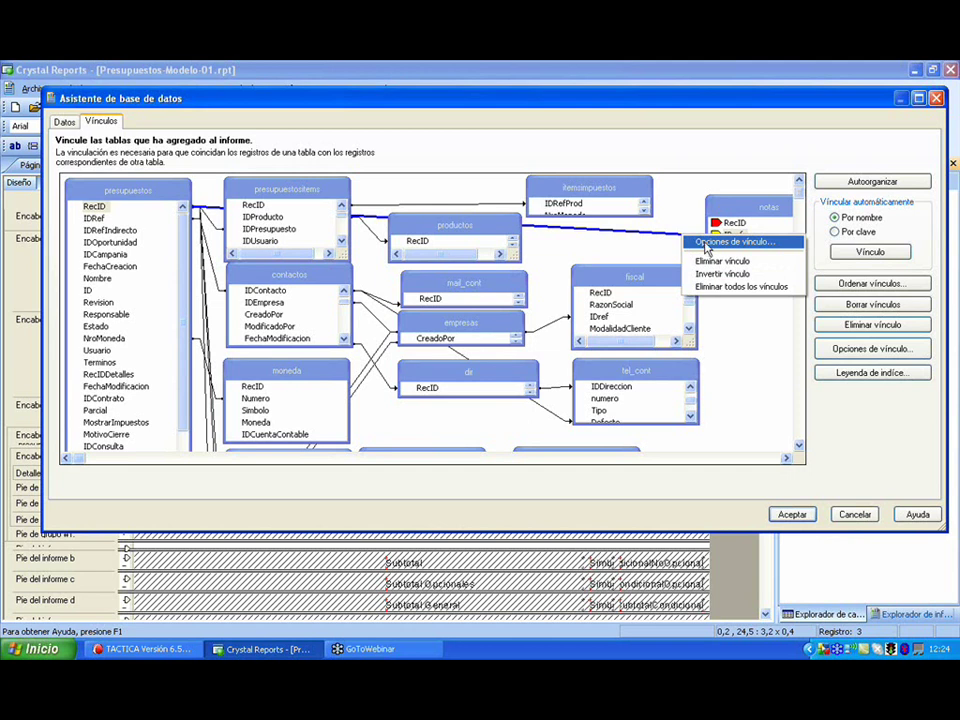
- Set the presupuestos.RecID → notas.IDref link to Combinación externa izquierda (left outer join)
{"action": "left_click", "coordinate": [720, 242]}
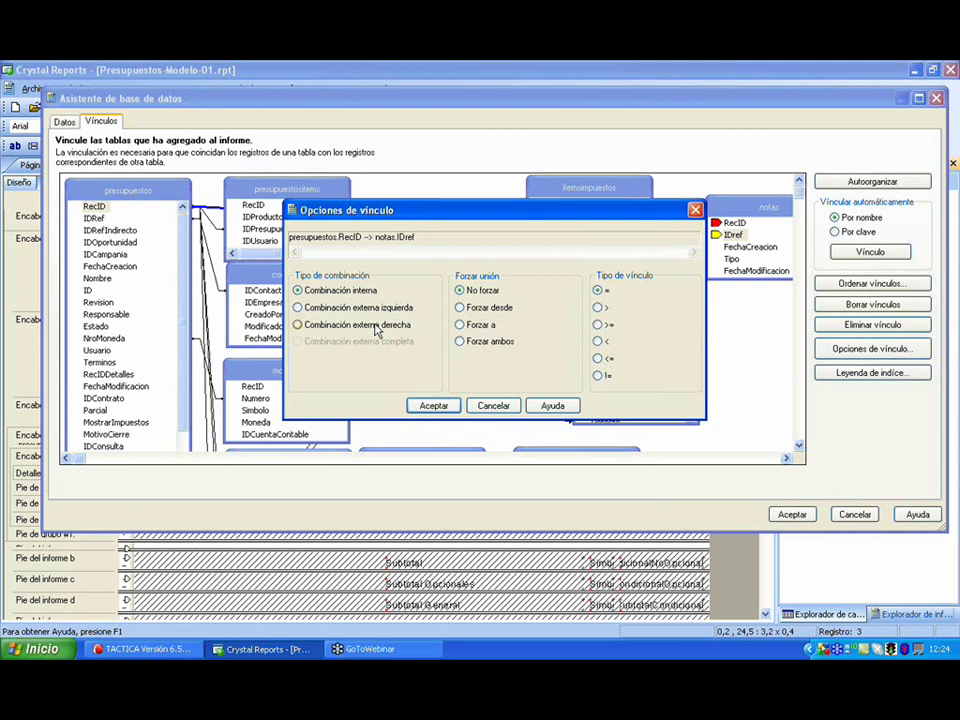
{"action": "left_click", "coordinate": [350, 310]}
{"action": "left_click", "coordinate": [350, 291]}
{"action": "left_click", "coordinate": [345, 312]}
{"action": "left_click", "coordinate": [432, 407]}
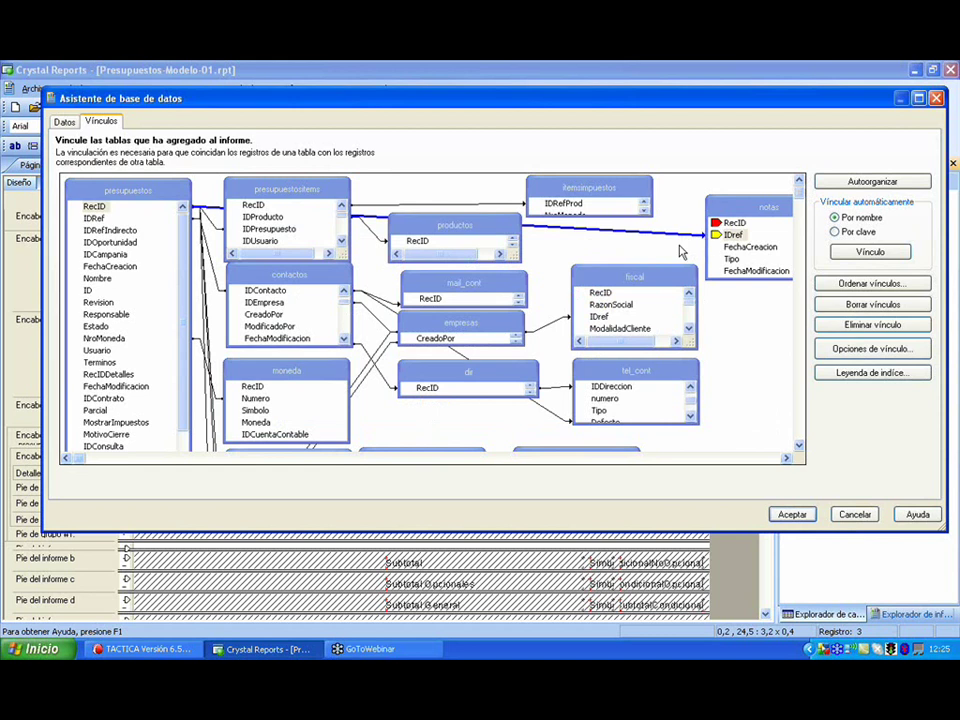
{"action": "left_click", "coordinate": [684, 250]}
- Check the notas.IDref and NroMoneda → moneda.Numero links, then close the Asistente de base de datos
{"action": "left_click", "coordinate": [679, 242]}
{"action": "left_click", "coordinate": [218, 400]}
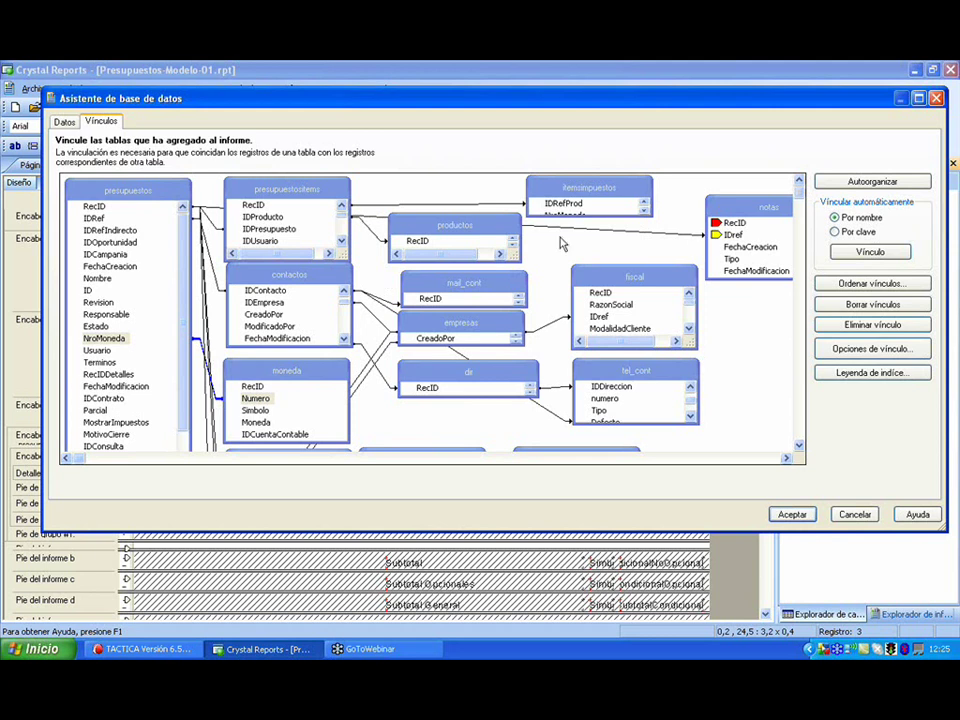
{"action": "left_click", "coordinate": [689, 236]}
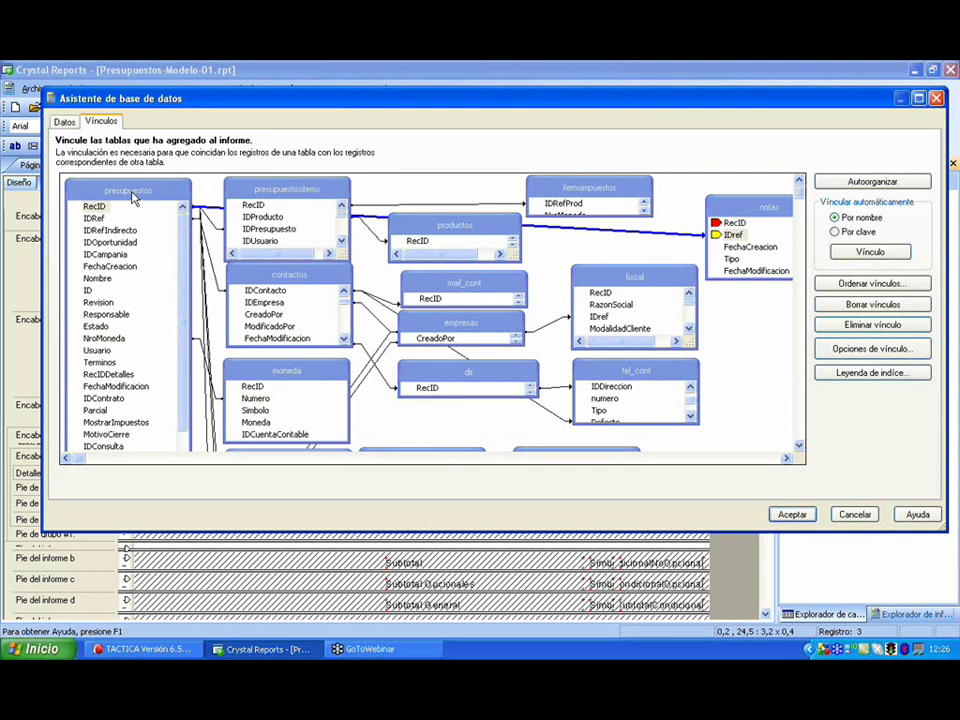
{"action": "left_click", "coordinate": [792, 515]}
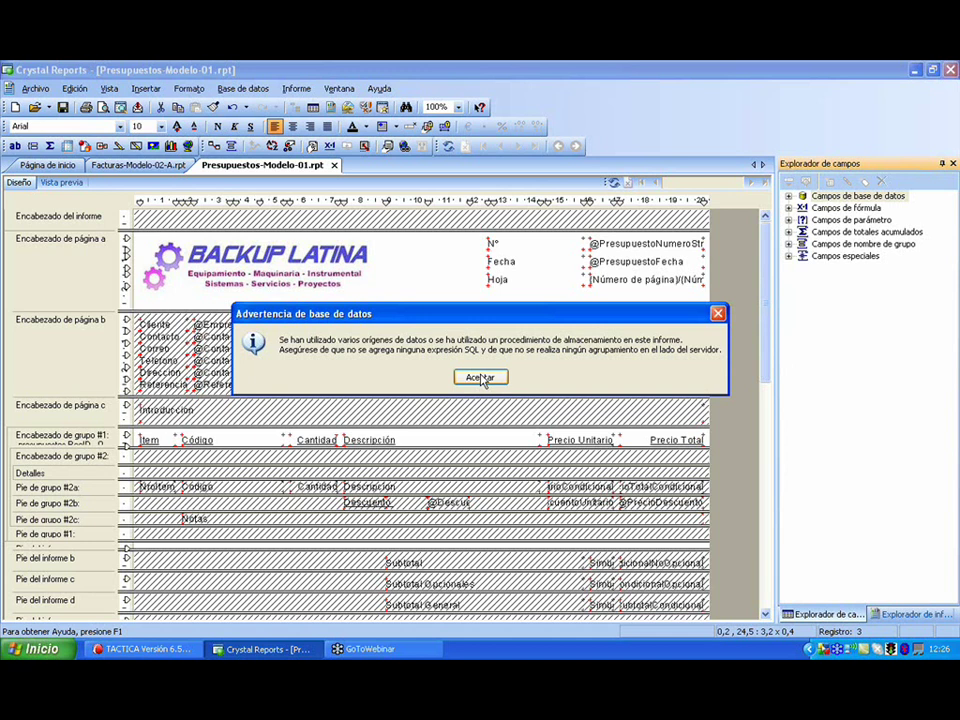
- Dismiss the database warning and refresh using 'Pedir valores de parámetro nuevos' to show the preview
{"action": "left_click", "coordinate": [481, 378]}
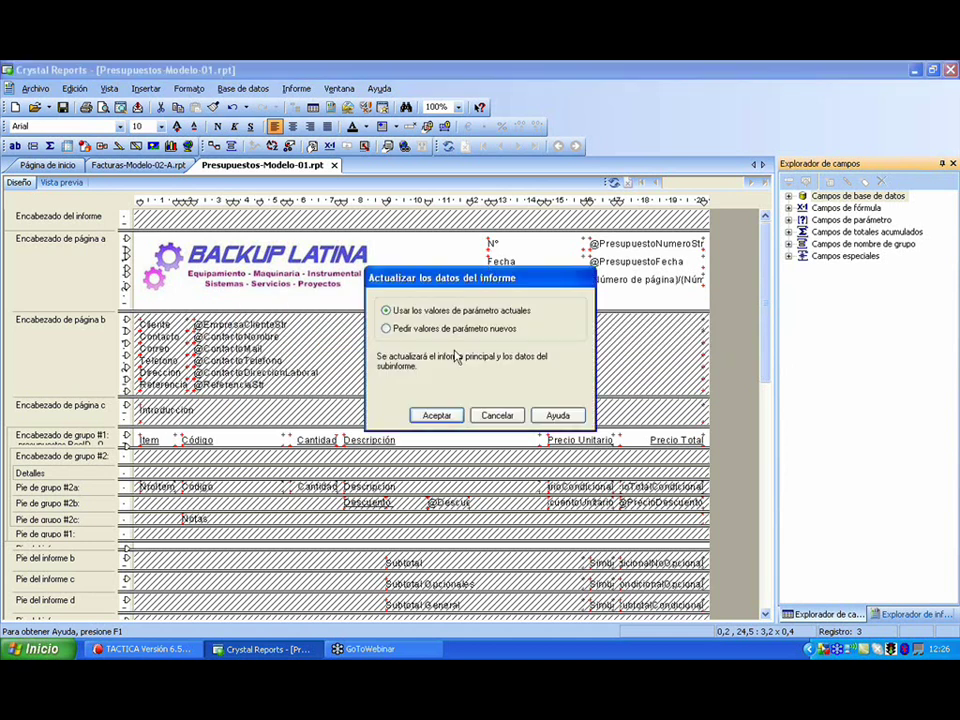
{"action": "left_click", "coordinate": [434, 415]}
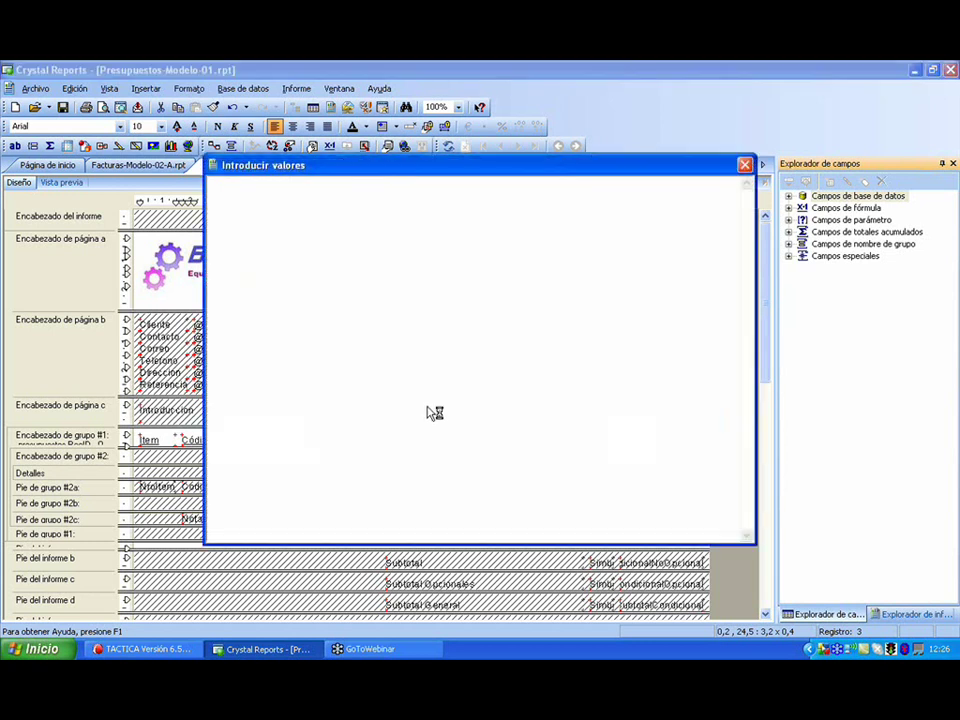
{"action": "left_click", "coordinate": [639, 278]}
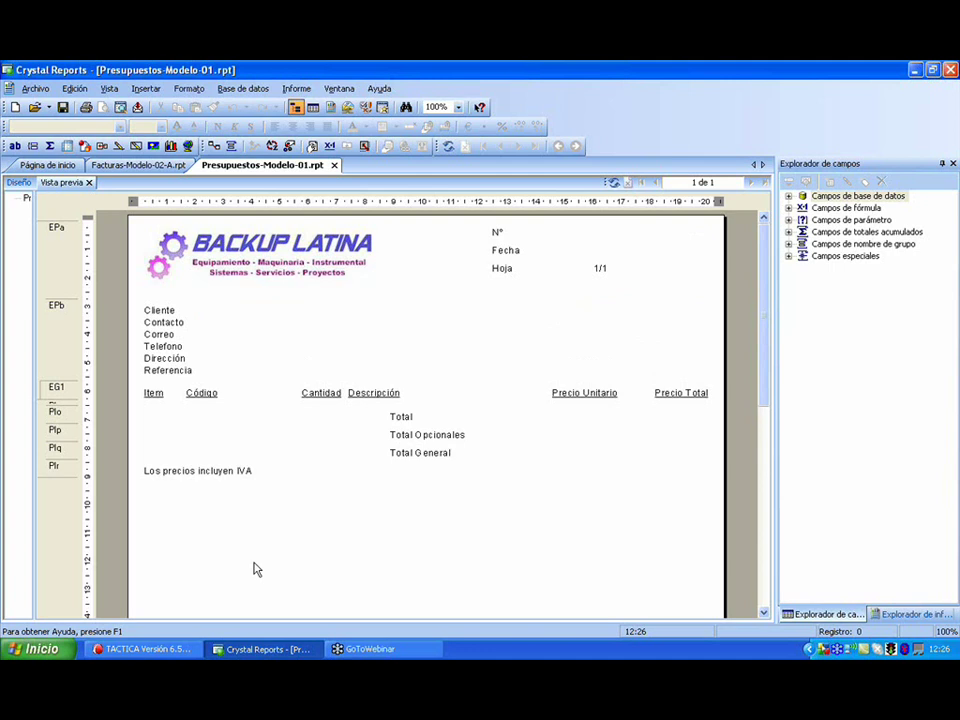
- Launch MySQL-Front from the Start menu's program list
{"action": "left_click", "coordinate": [43, 652]}
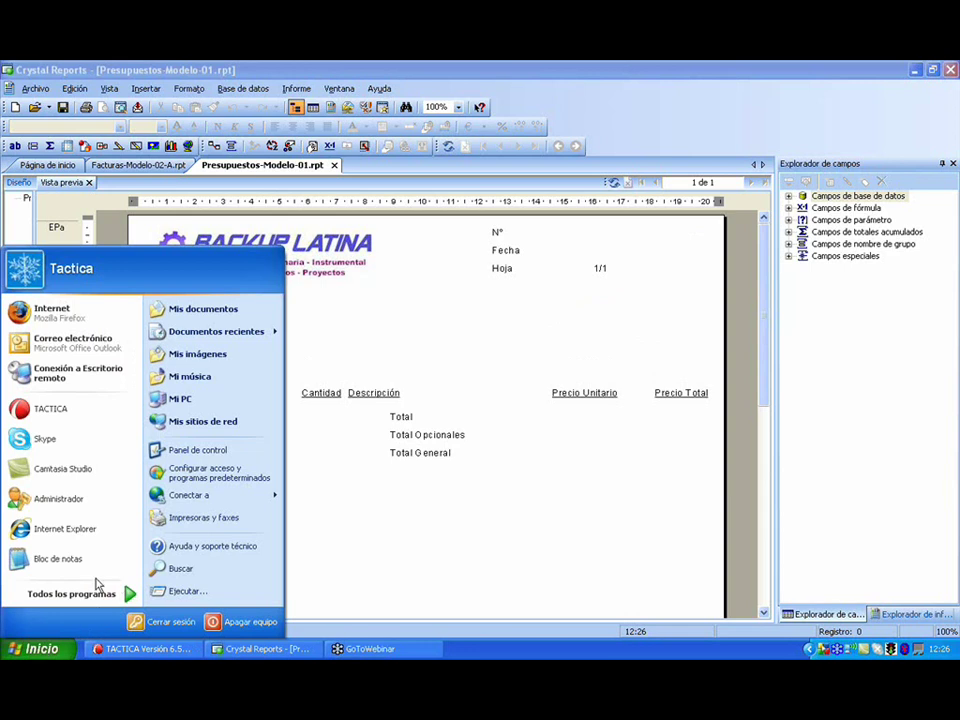
{"action": "left_click", "coordinate": [88, 596]}
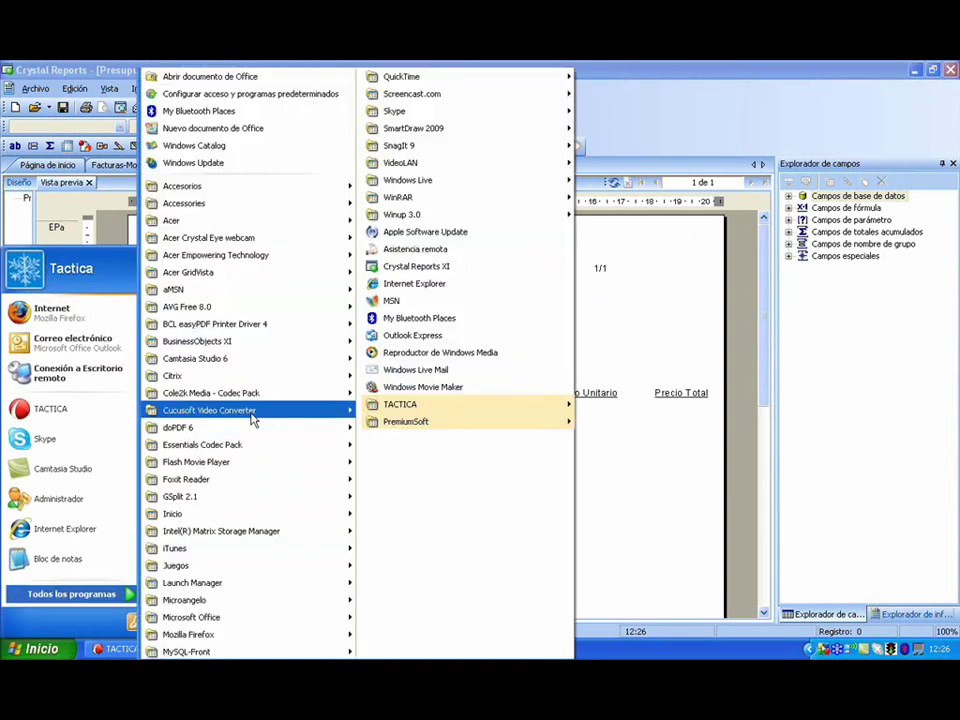
{"action": "mouse_move", "coordinate": [254, 418]}
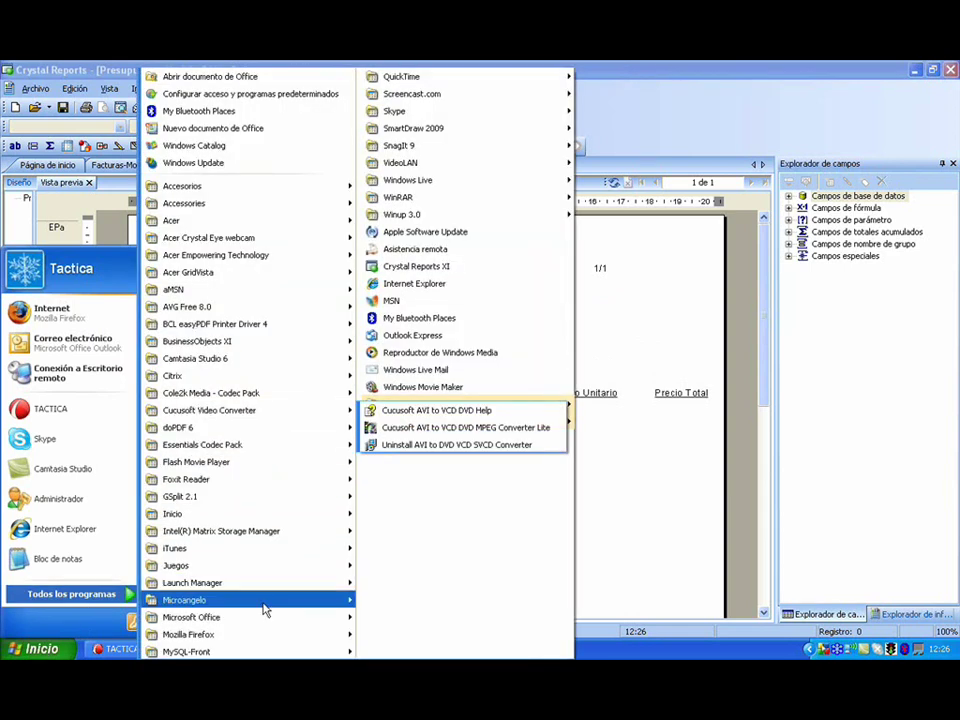
{"action": "mouse_move", "coordinate": [321, 651]}
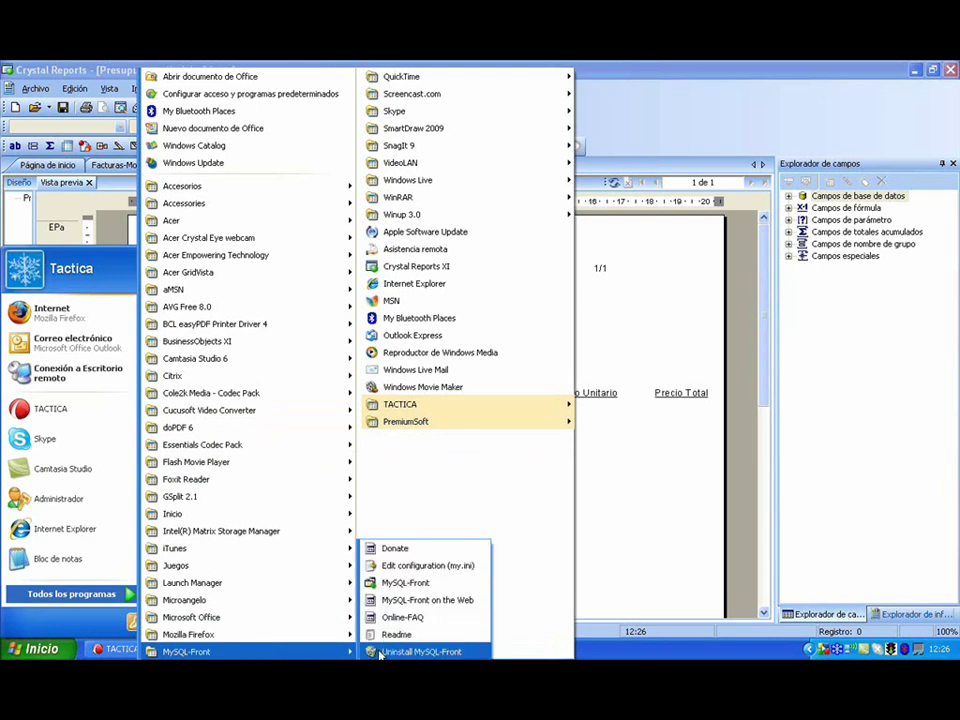
{"action": "left_click", "coordinate": [407, 585]}
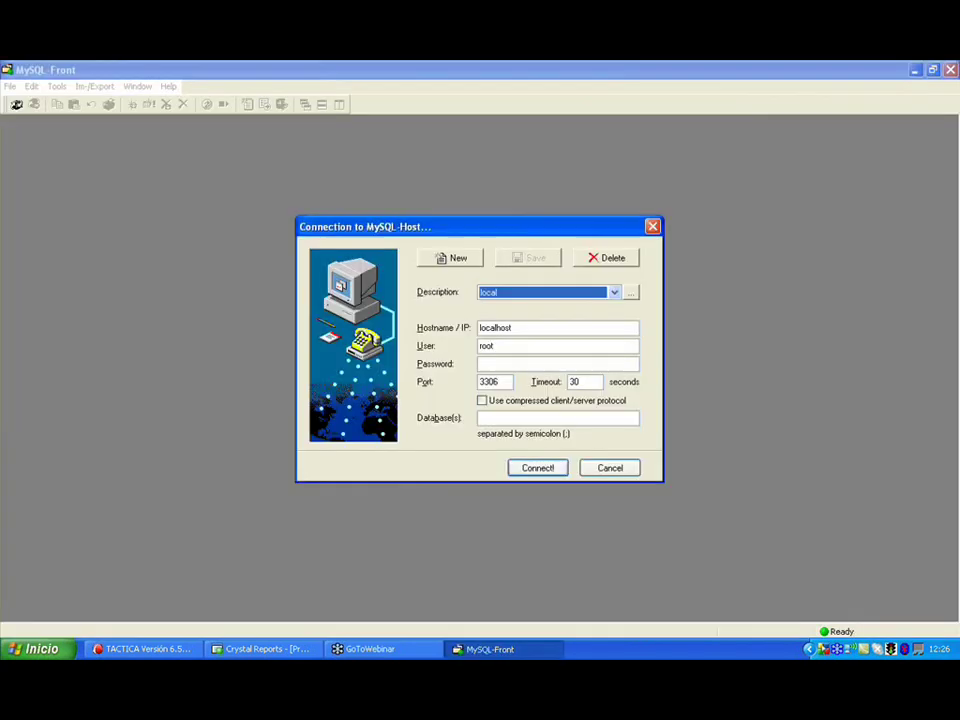
- Connect to the localhost MySQL server and open the basedemo database's table list
{"action": "left_click", "coordinate": [530, 418]}
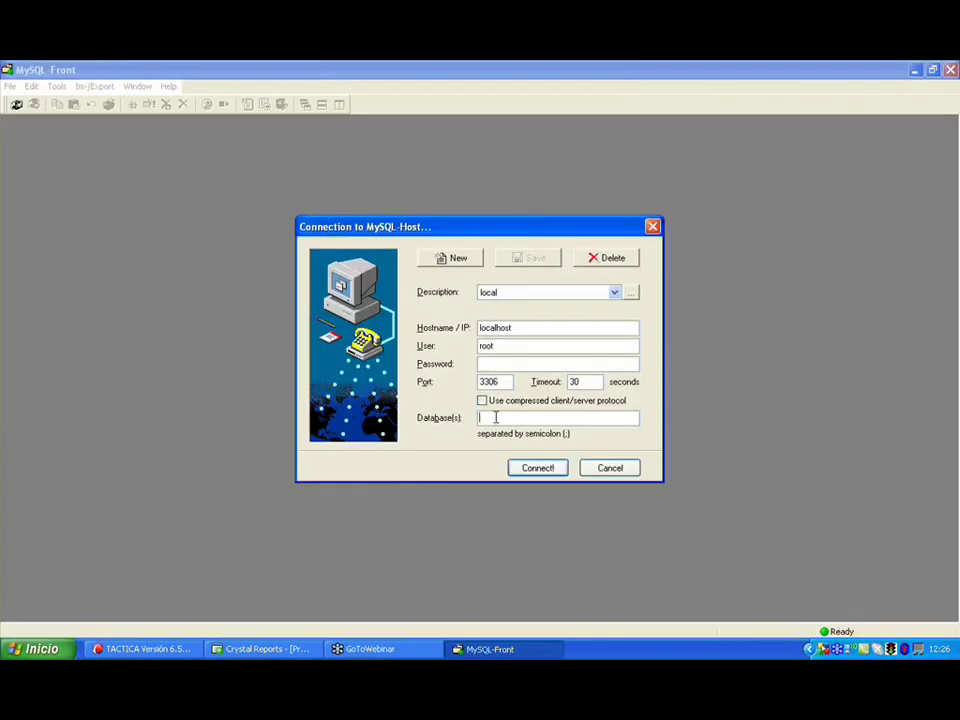
{"action": "left_click", "coordinate": [517, 467]}
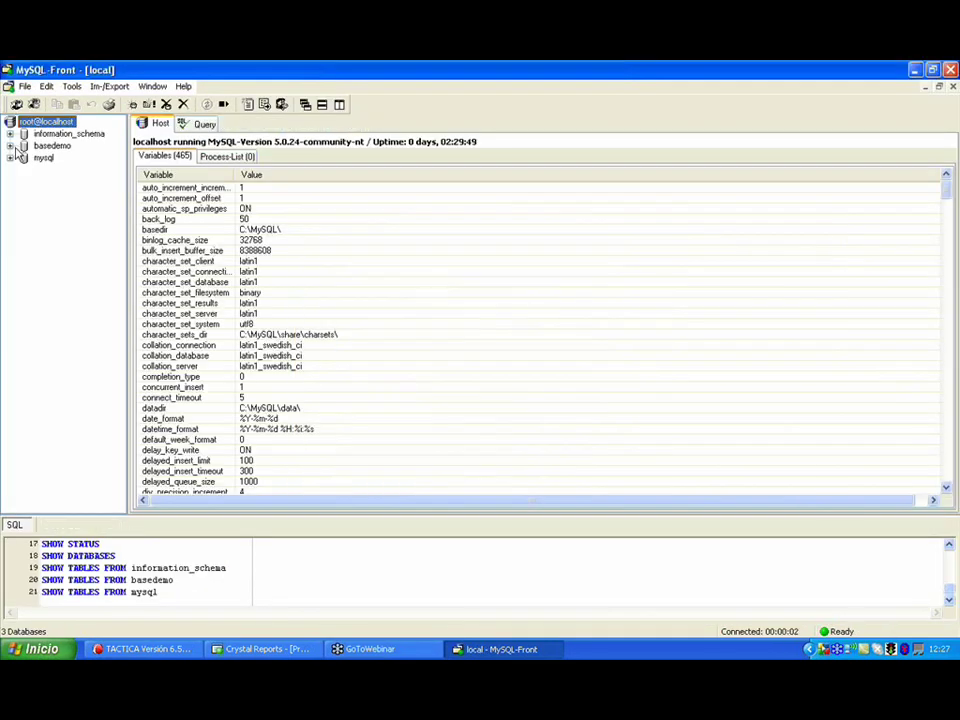
{"action": "left_click", "coordinate": [10, 145]}
{"action": "left_click", "coordinate": [52, 121]}
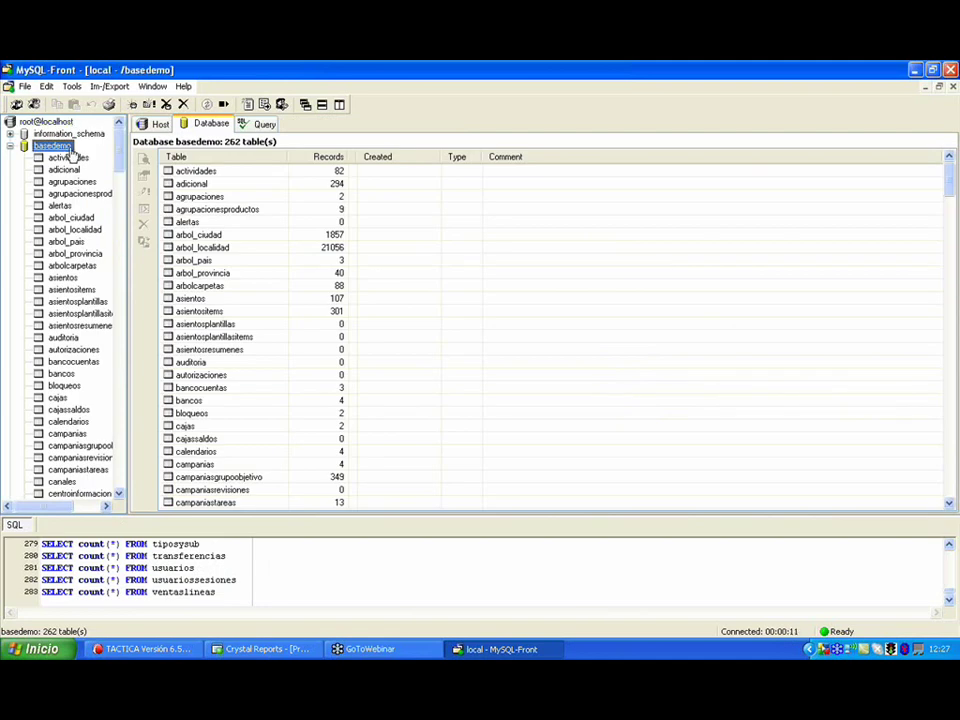
- Locate and expand the presupuestos table in the basedemo tree
{"action": "left_click", "coordinate": [68, 157]}
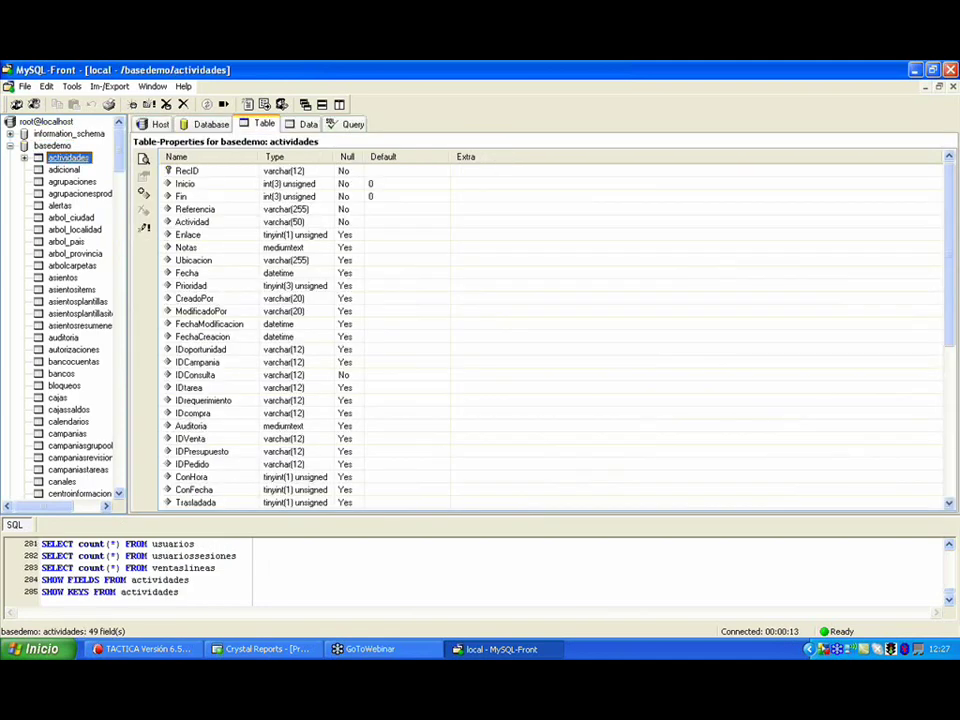
{"action": "double_click", "coordinate": [68, 157]}
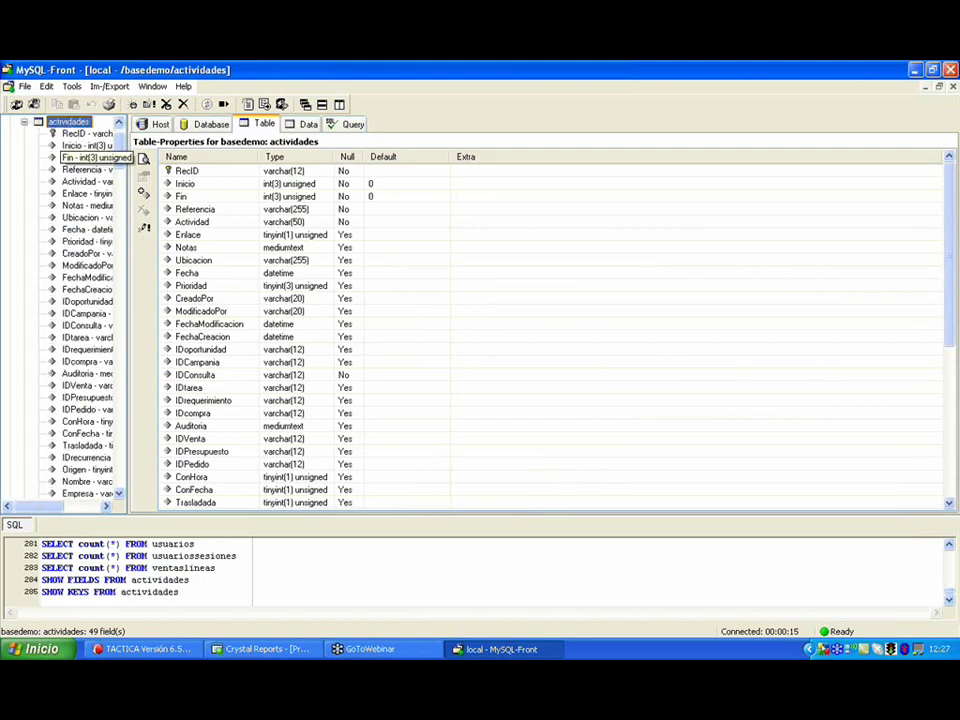
{"action": "type", "text": "pres"}
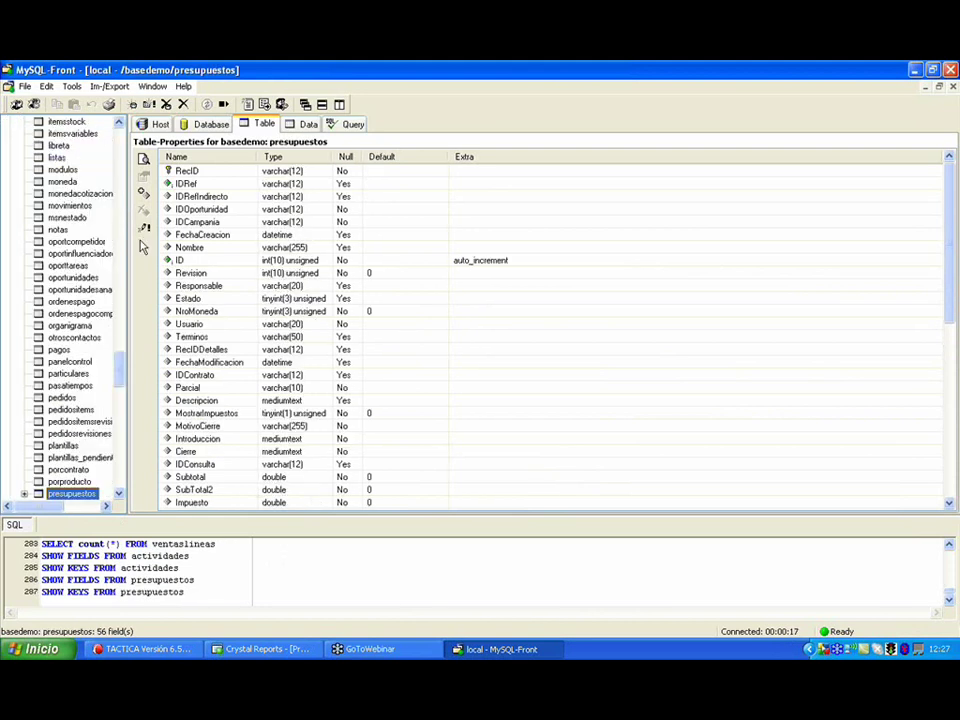
{"action": "left_click_drag", "start_coordinate": [118, 360], "coordinate": [30, 336]}
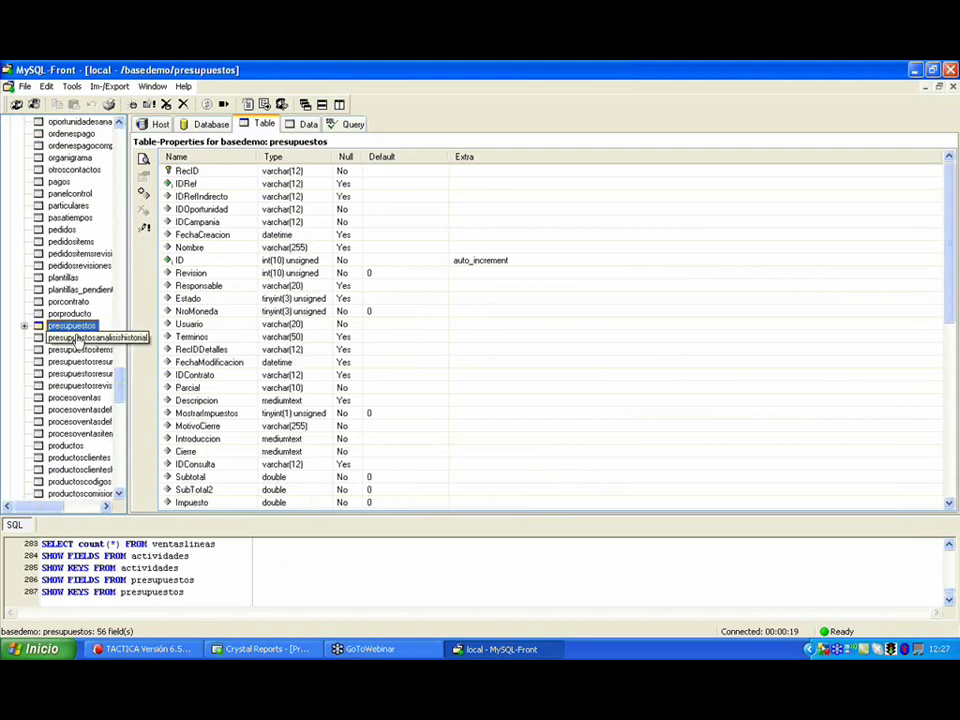
{"action": "left_click", "coordinate": [24, 326]}
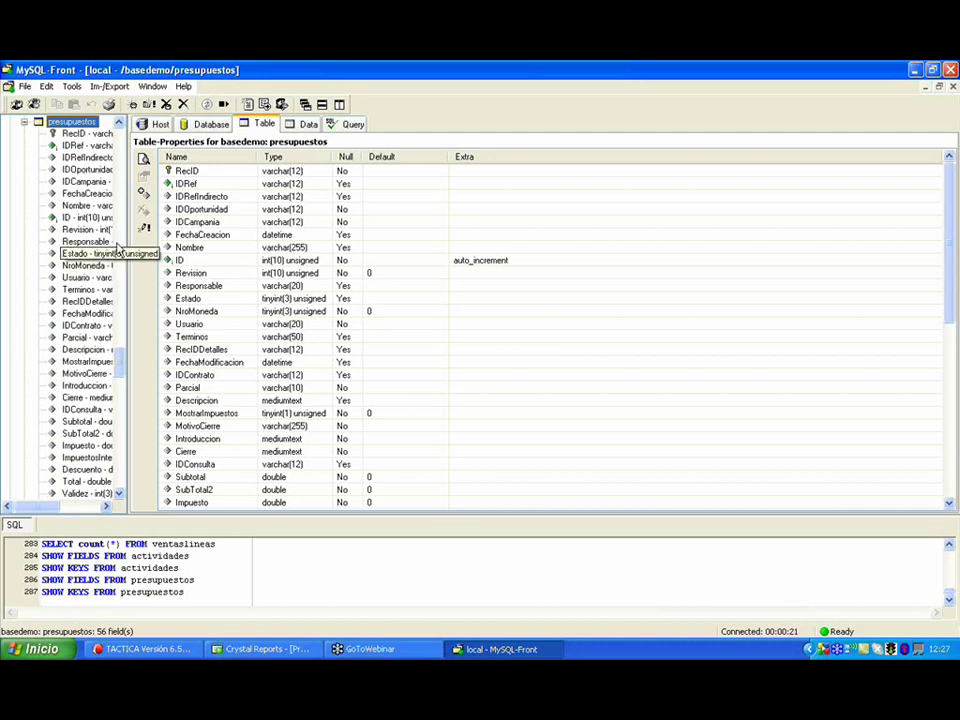
- Show presupuestos data sorted by ID descending and copy the RecID of budget 124
{"action": "left_click", "coordinate": [306, 125]}
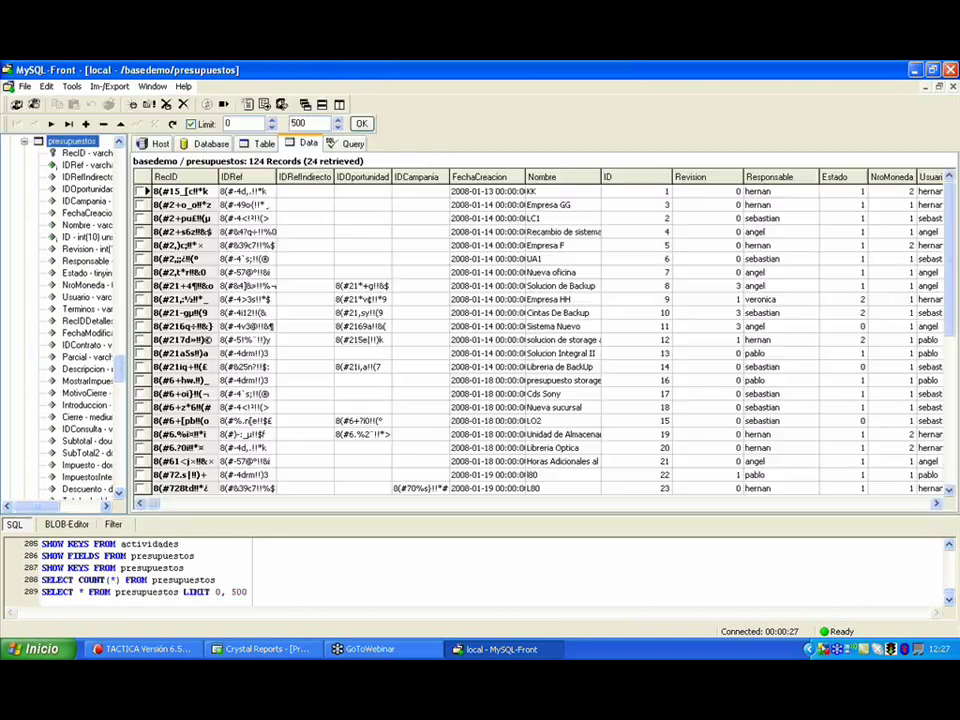
{"action": "left_click_drag", "start_coordinate": [616, 179], "coordinate": [629, 181]}
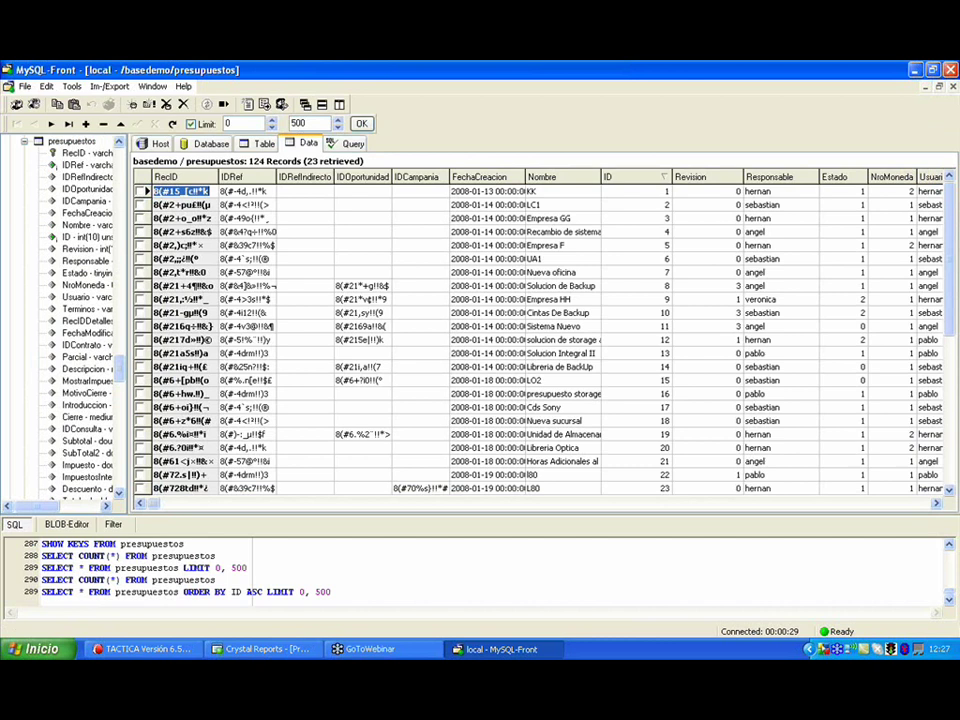
{"action": "left_click", "coordinate": [632, 180]}
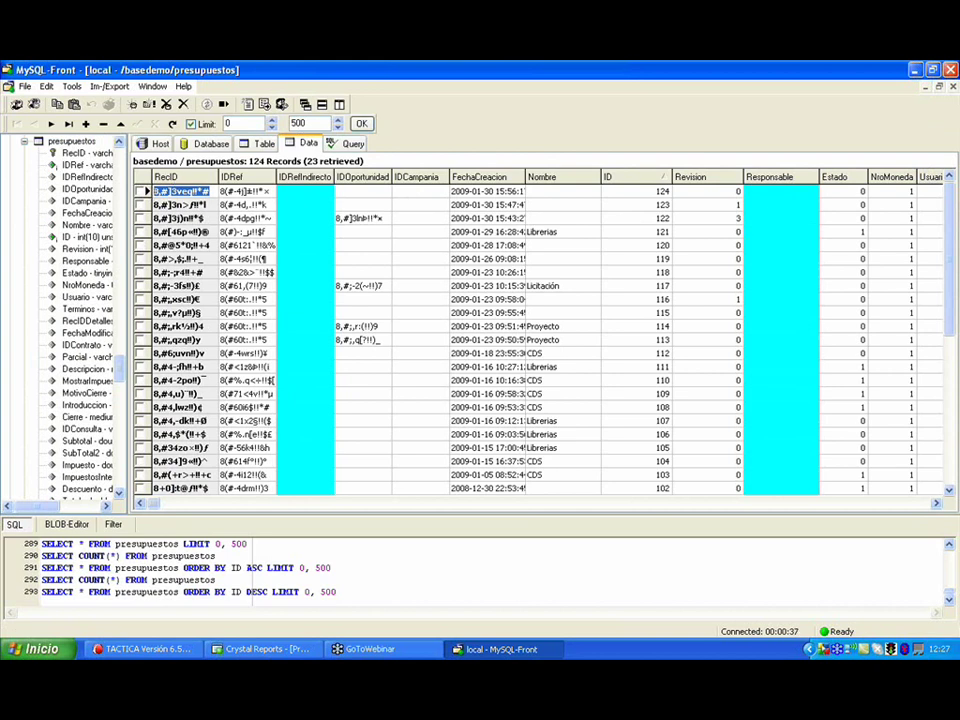
{"action": "right_click", "coordinate": [177, 194]}
{"action": "left_click", "coordinate": [183, 200]}
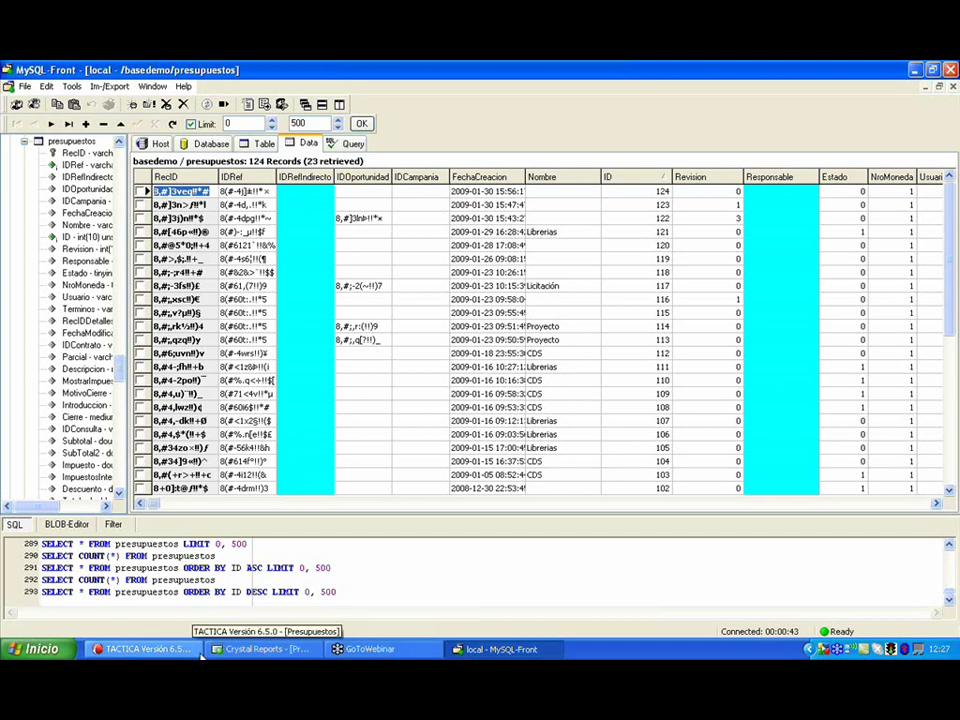
- Back in Crystal Reports' design view, refresh with F5 choosing 'Pedir valores de parámetro nuevos'
{"action": "left_click", "coordinate": [253, 650]}
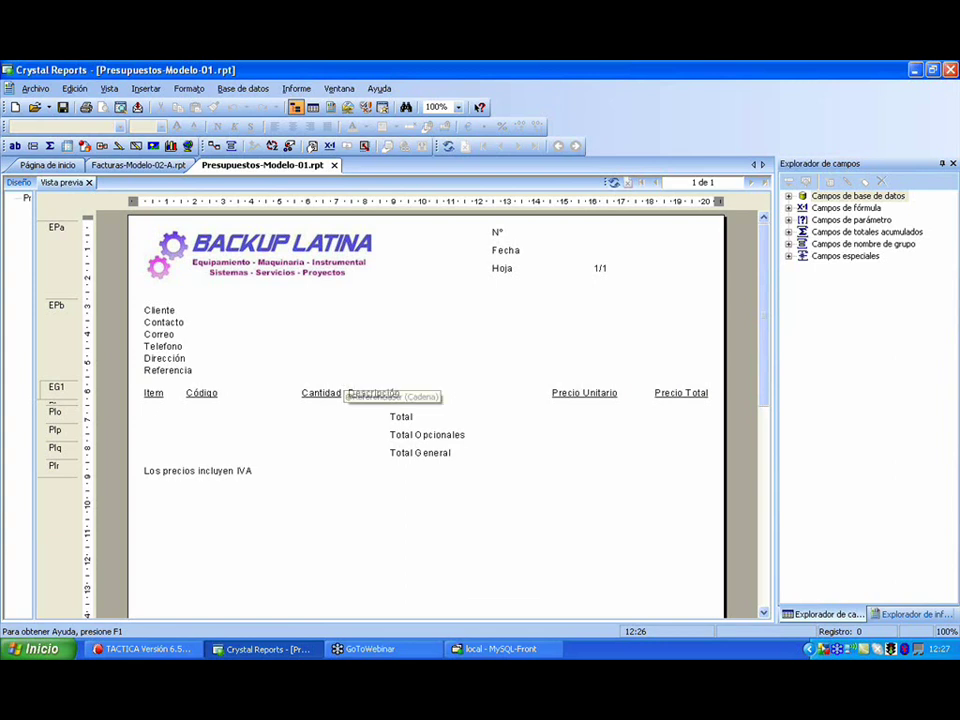
{"action": "key", "text": "ctrl+d"}
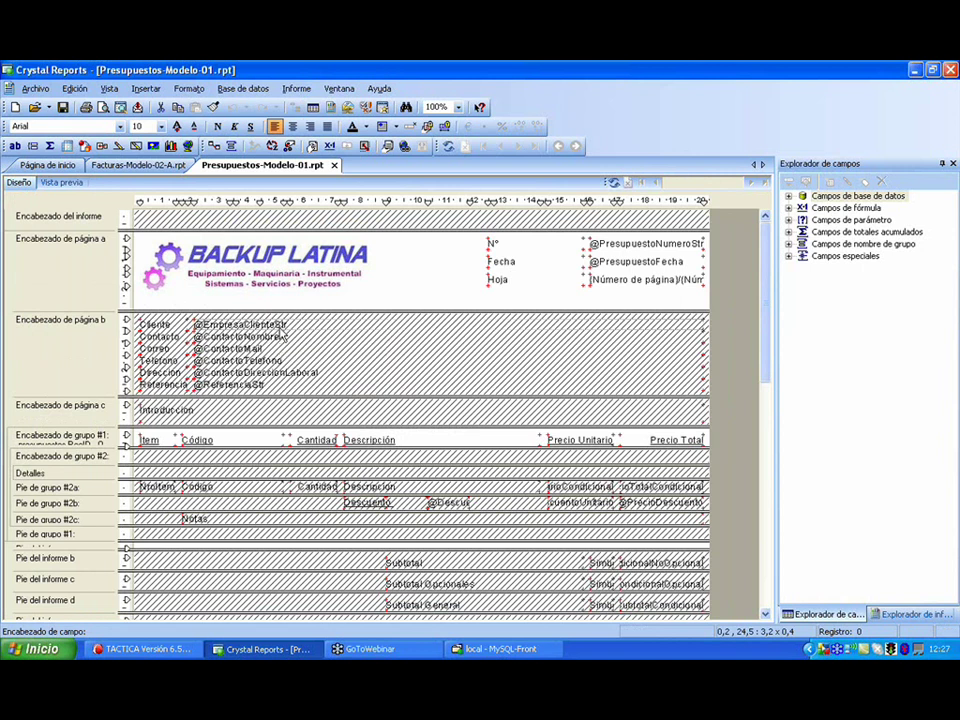
{"action": "key", "text": "F5"}
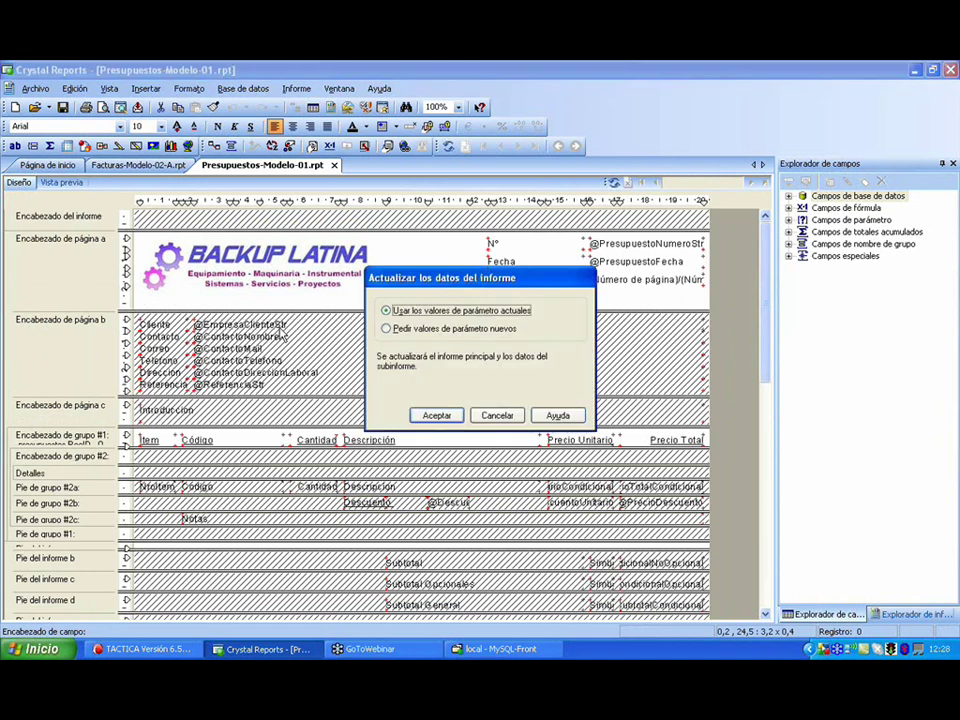
{"action": "key", "text": "Down"}
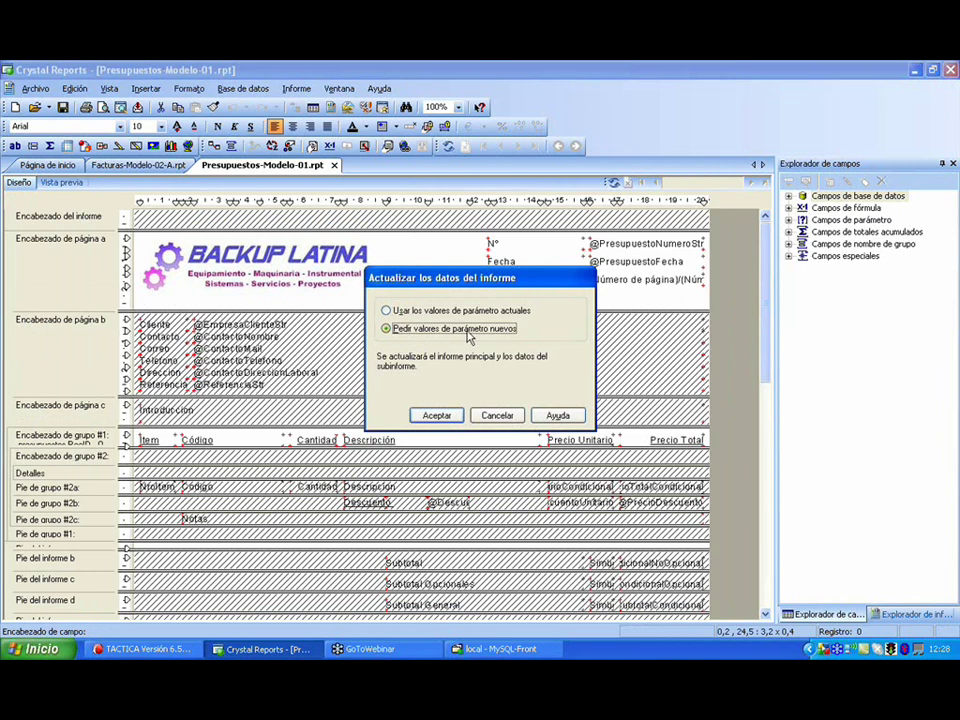
- Paste the copied budget RecID into the id parameter and run the report preview
{"action": "left_click", "coordinate": [436, 416]}
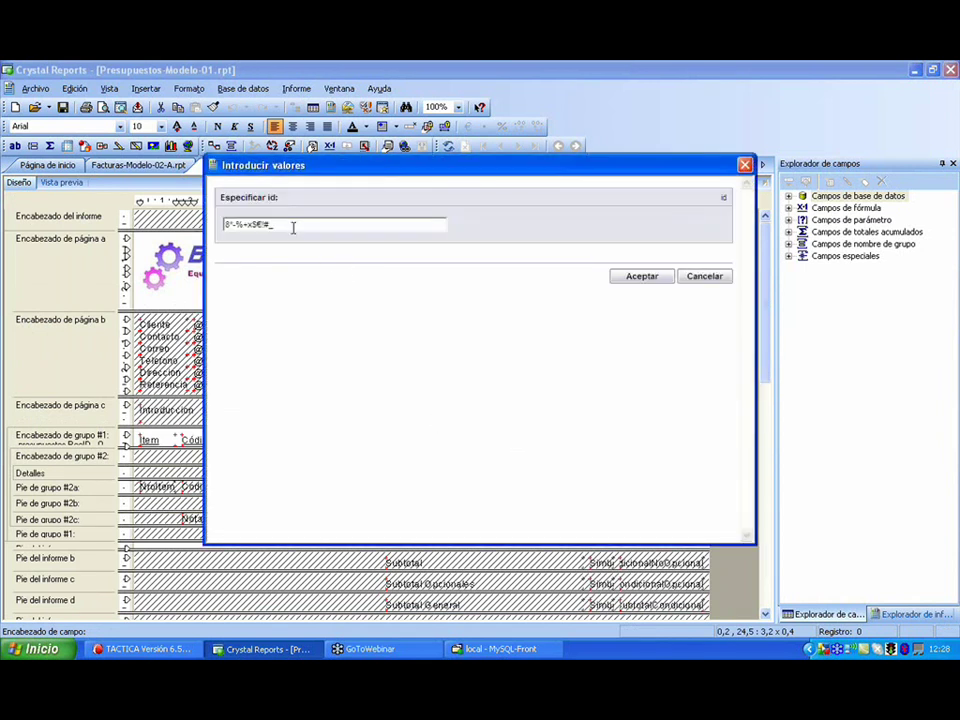
{"action": "left_click", "coordinate": [222, 224]}
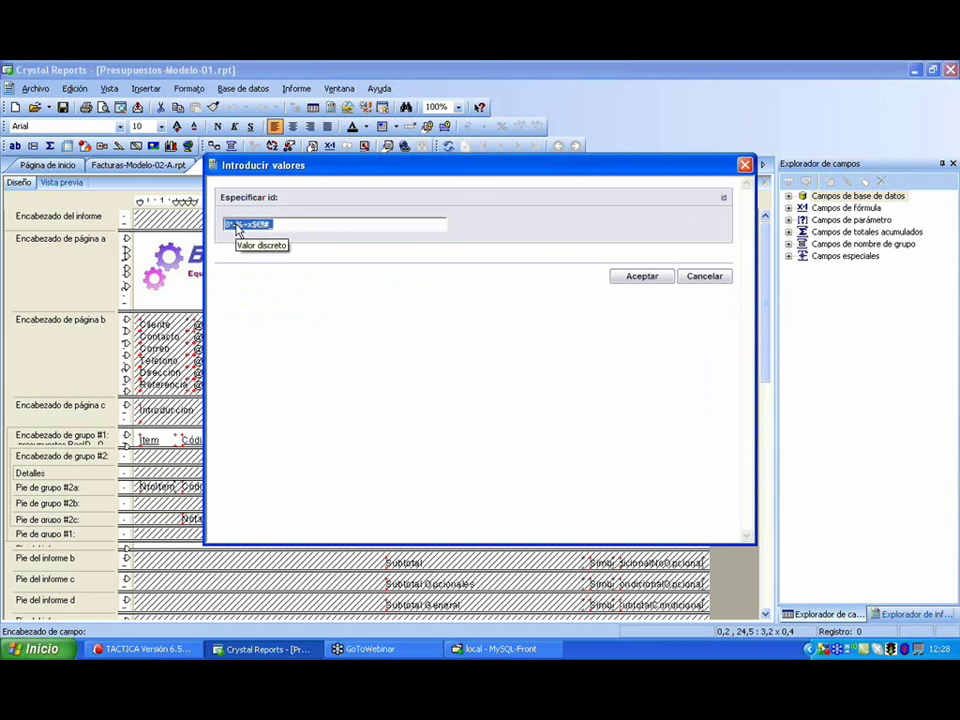
{"action": "right_click", "coordinate": [236, 228]}
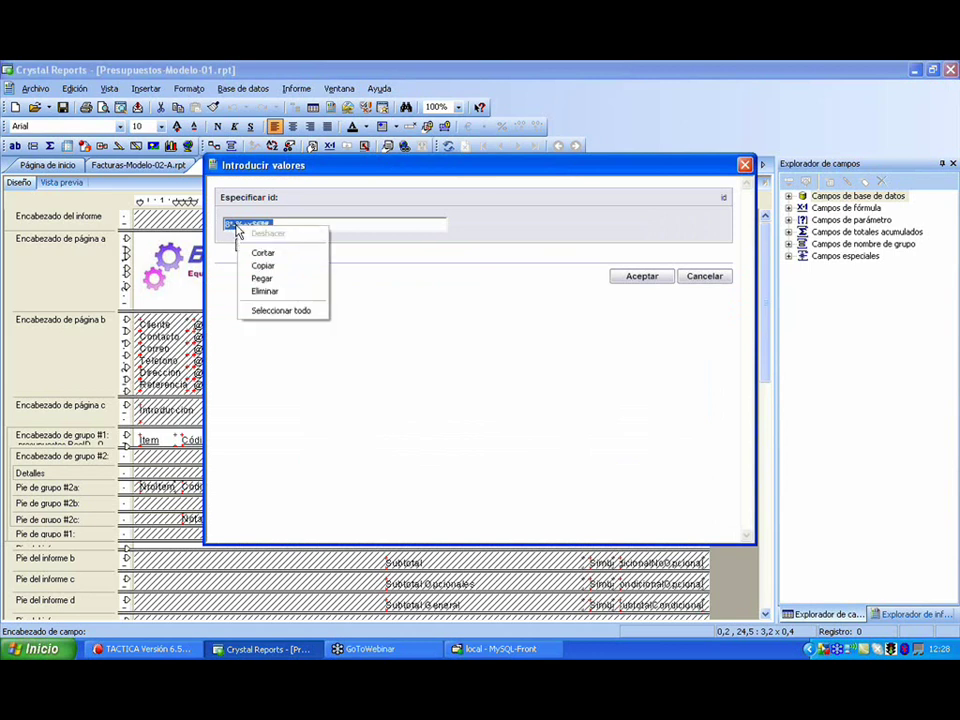
{"action": "left_click", "coordinate": [280, 280]}
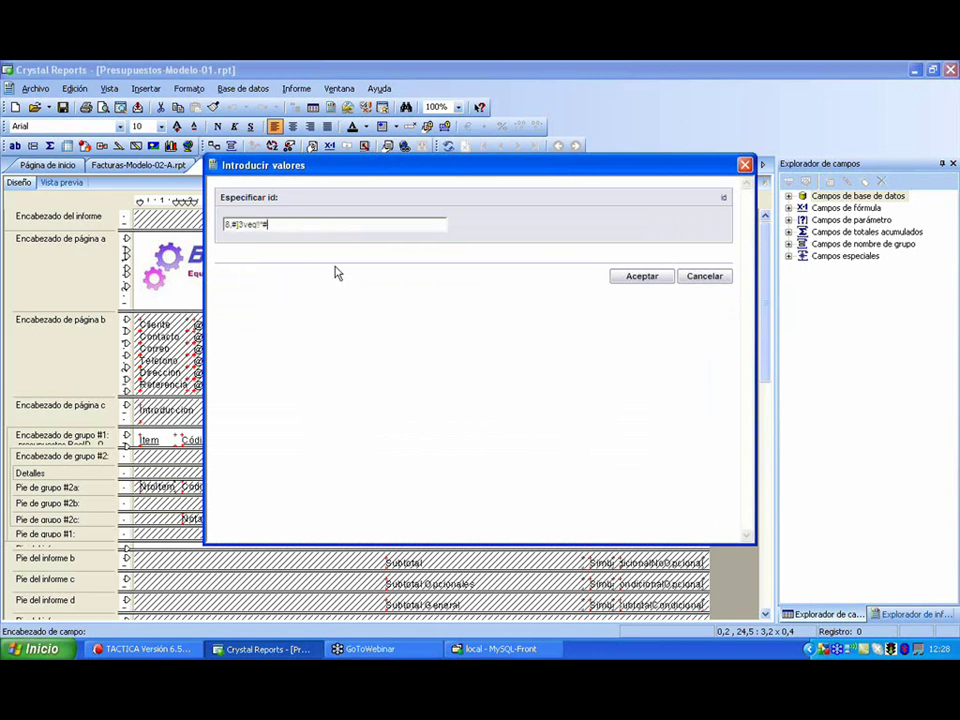
{"action": "left_click", "coordinate": [642, 276]}
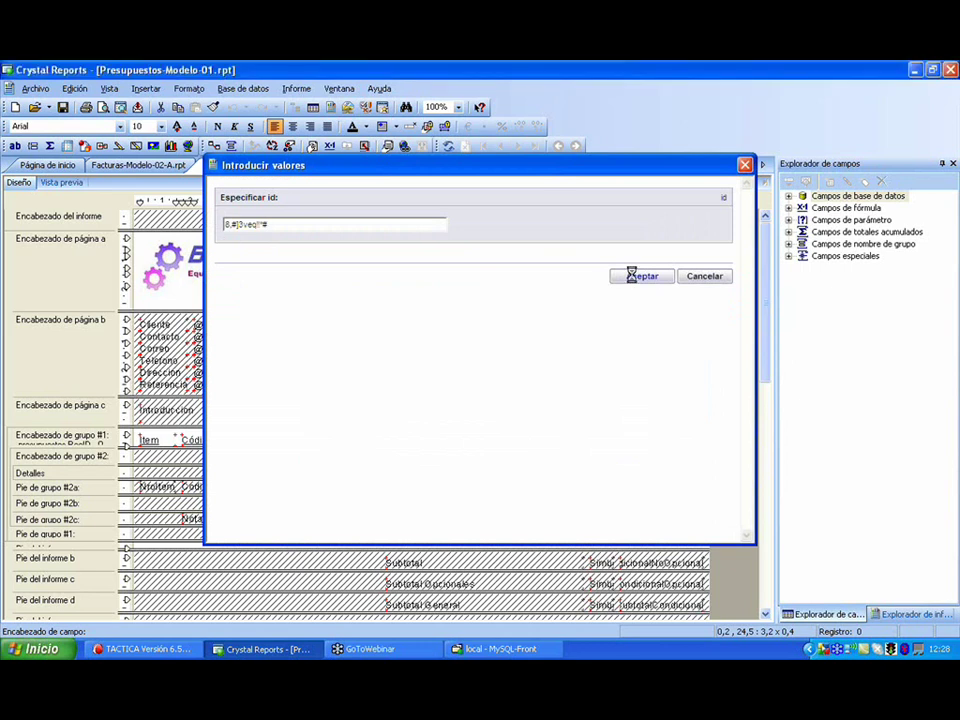